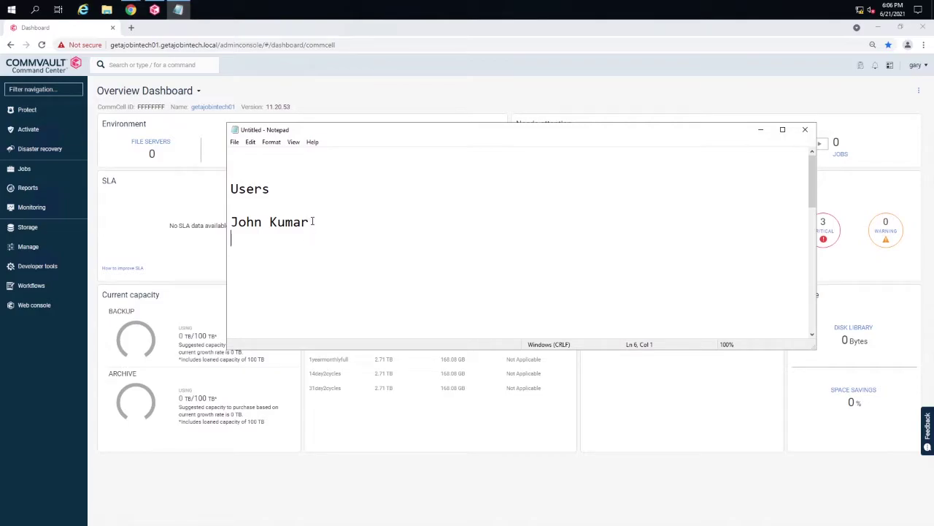
# Step: Copy the user's name from the note and open the Users list under Manage > Security
pyautogui.moveTo(310, 222); pyautogui.dragTo(231, 221)
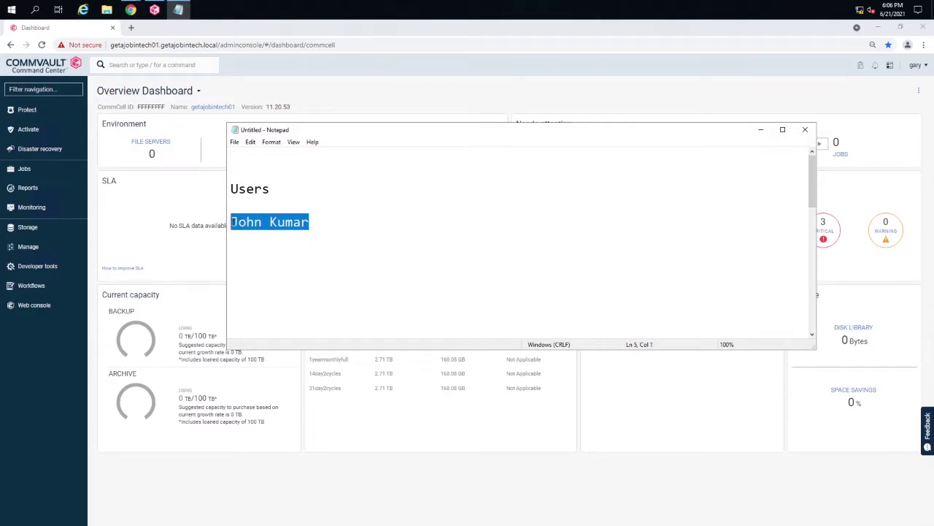
pyautogui.click(329, 216)
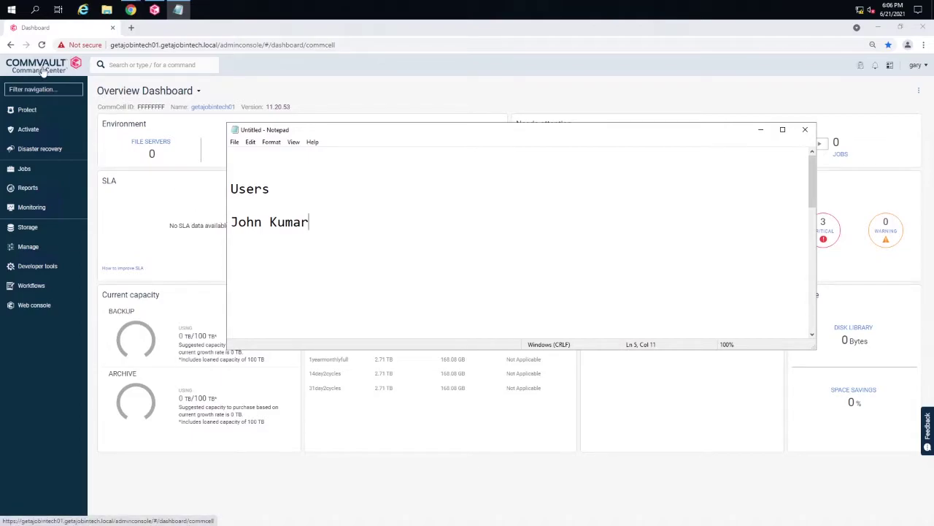
pyautogui.click(30, 251)
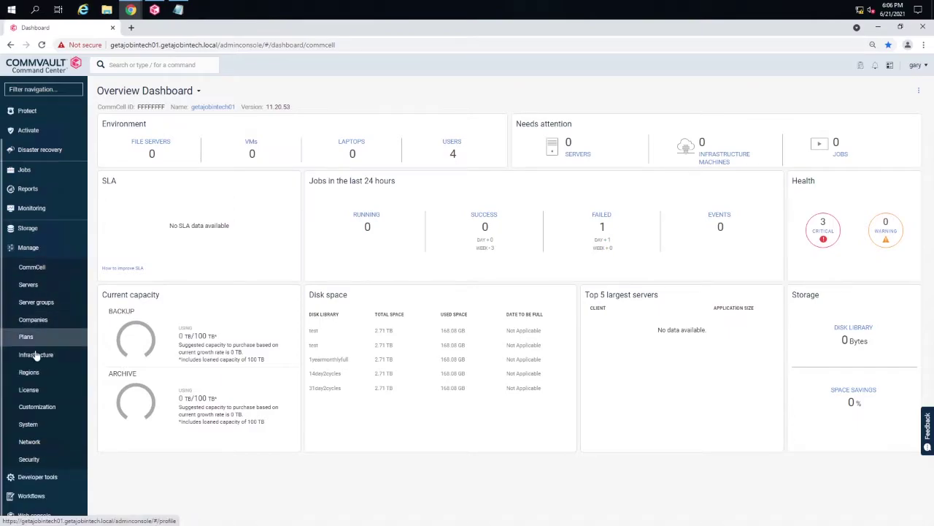
pyautogui.click(29, 459)
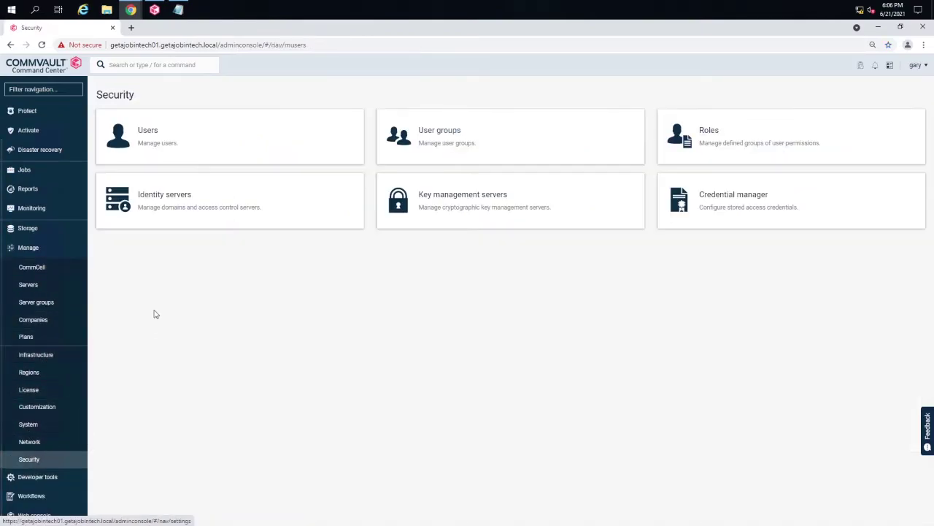
pyautogui.click(149, 139)
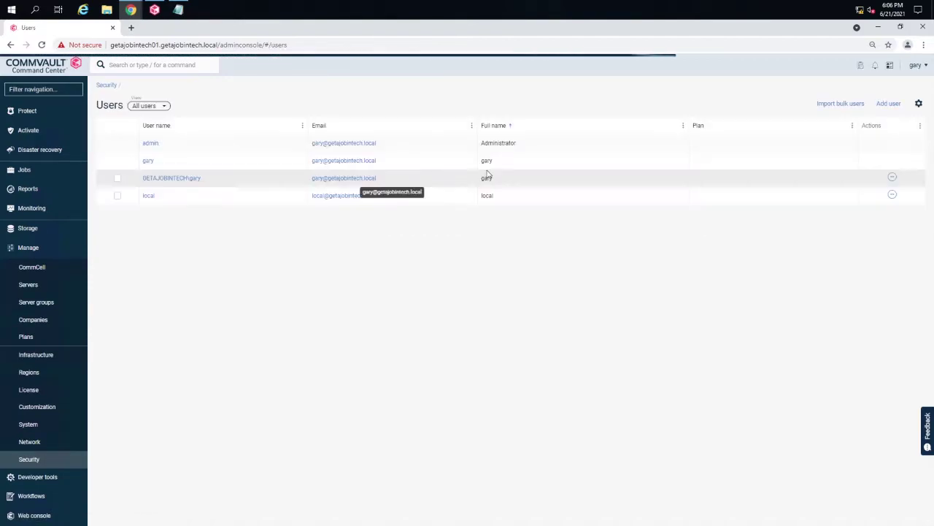
# Step: Start a new user with the full name, a one-word user name and a matching email
pyautogui.click(891, 104)
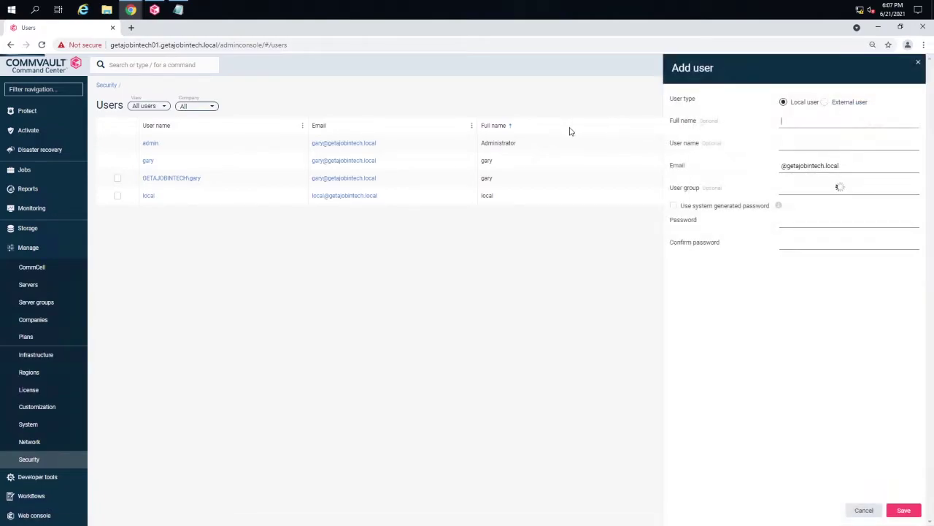
pyautogui.click(795, 121)
pyautogui.click(791, 143)
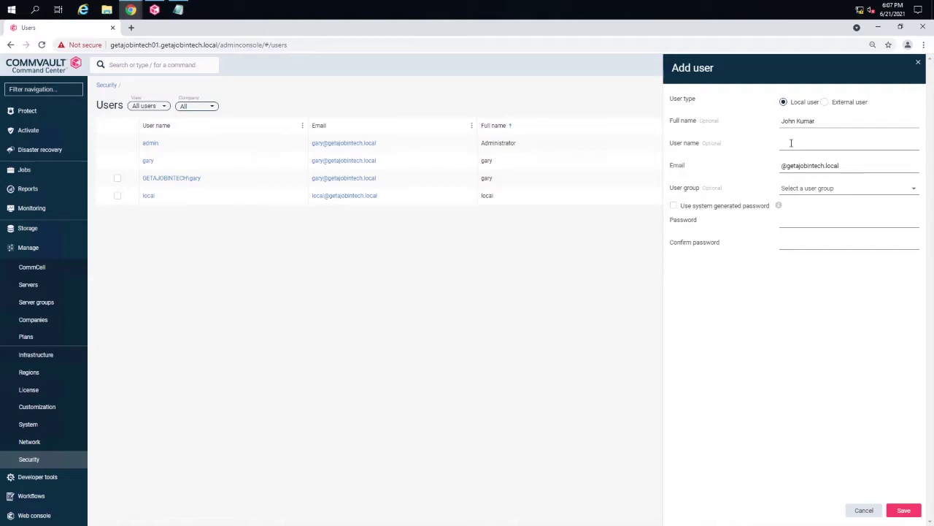
pyautogui.click(797, 143)
pyautogui.press('BackSpace')
pyautogui.click(784, 166)
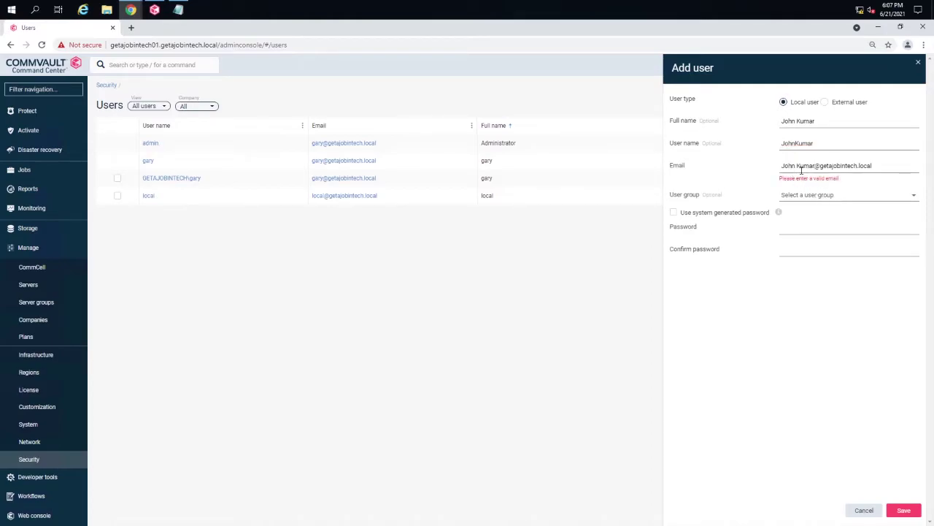
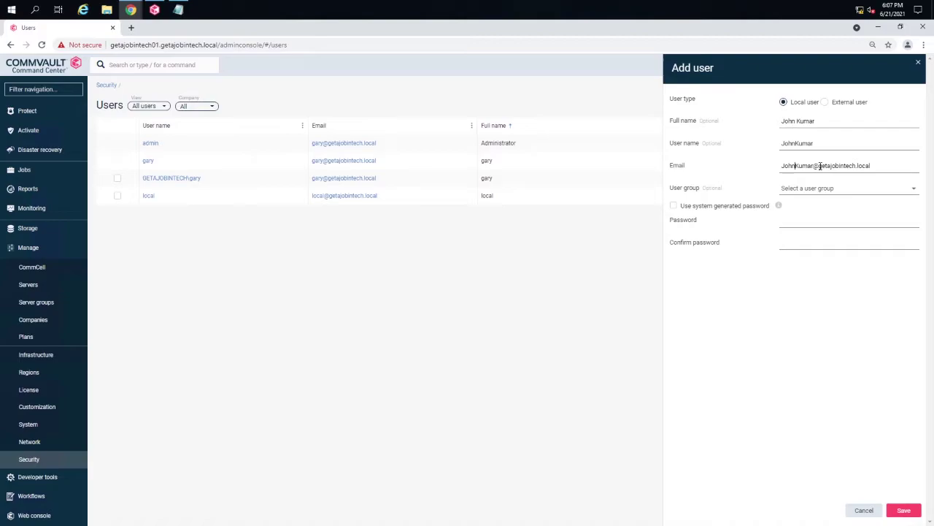
pyautogui.moveTo(820, 166); pyautogui.dragTo(874, 165)
pyautogui.click(875, 165)
# Step: Enter and confirm the user's password, then save the new local user
pyautogui.click(795, 222)
pyautogui.write('•••••')
pyautogui.click(904, 510)
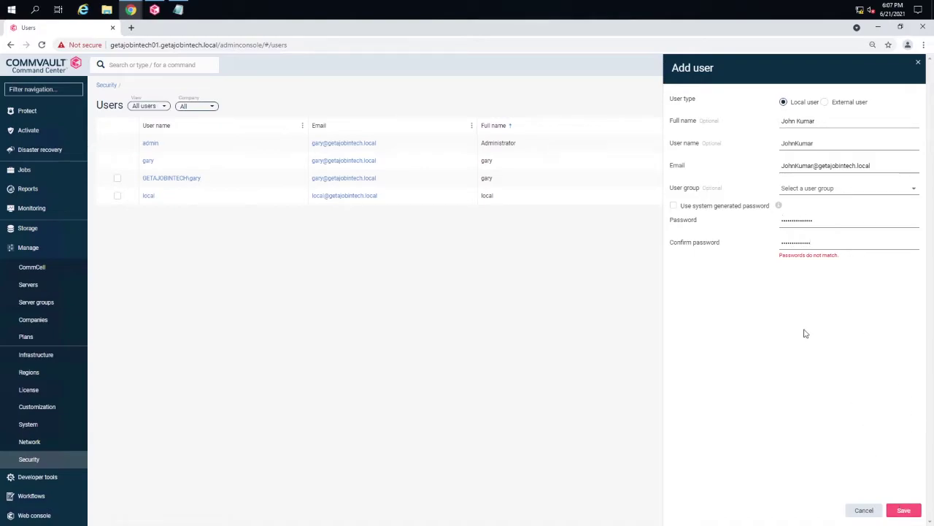
pyautogui.click(818, 221)
pyautogui.hotkey('ctrl', 'a')
pyautogui.press('BackSpace')
pyautogui.write('••')
pyautogui.press('Tab')
pyautogui.write('••')
pyautogui.click(904, 510)
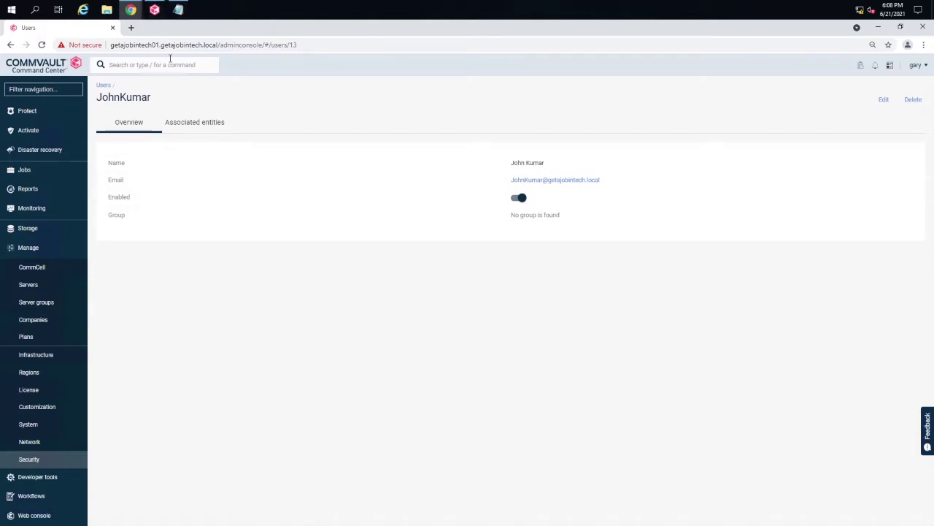
# Step: Refresh the CommCell Users list in the CommCell Console with View > Refresh
pyautogui.click(154, 11)
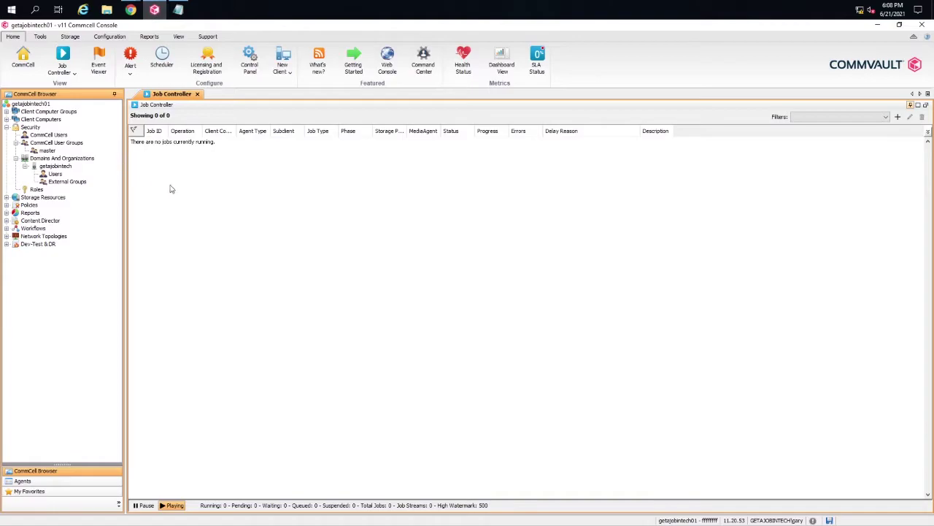
pyautogui.click(50, 135)
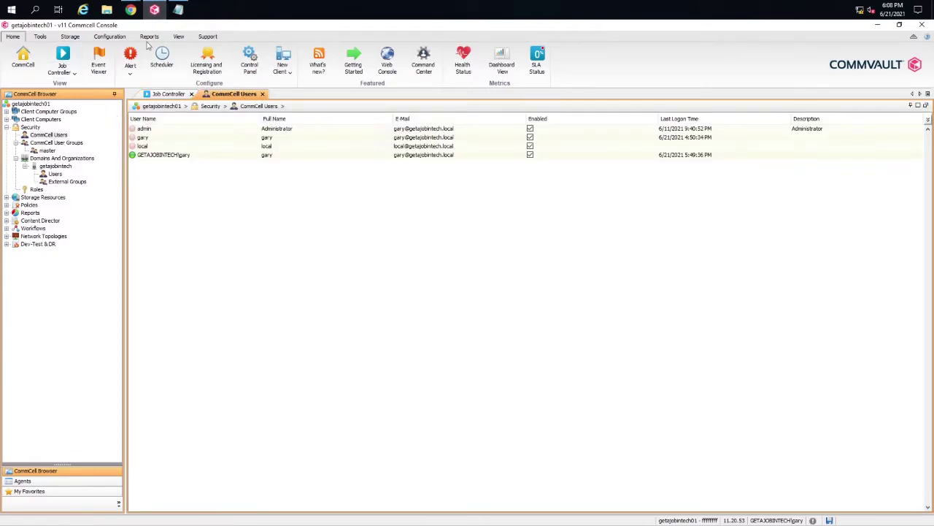
pyautogui.click(177, 37)
pyautogui.click(65, 61)
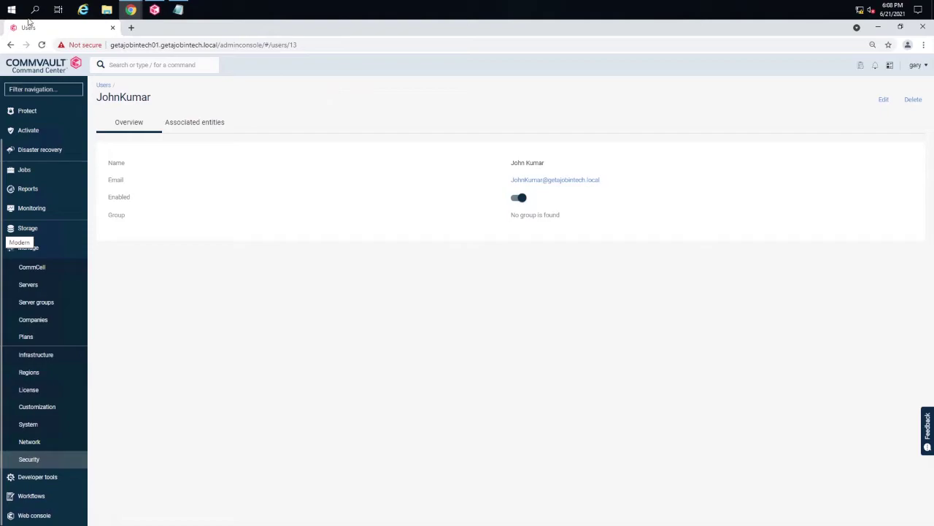
# Step: Launch Active Directory Users and Computers from the Start menu's Windows Administrative Tools folder
pyautogui.click(11, 8)
pyautogui.scroll(-2, 86, 252)
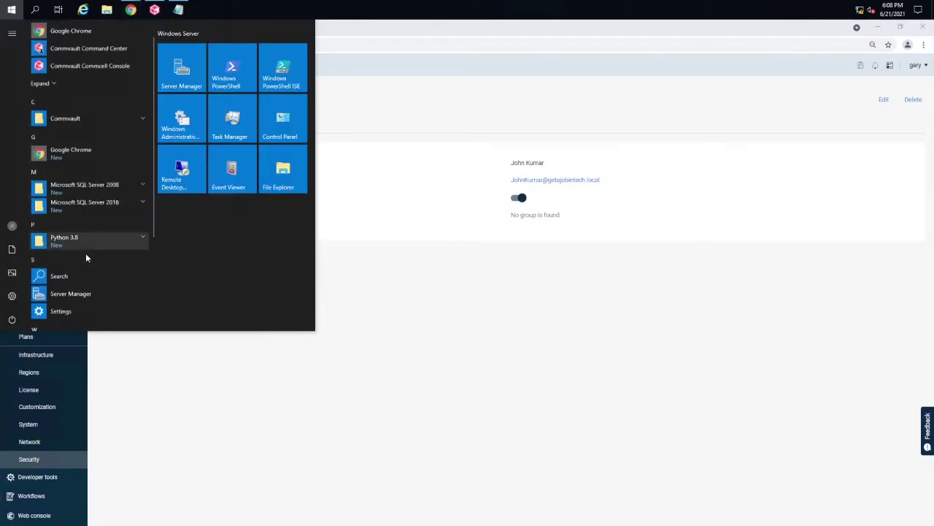
pyautogui.scroll(-3, 88, 249)
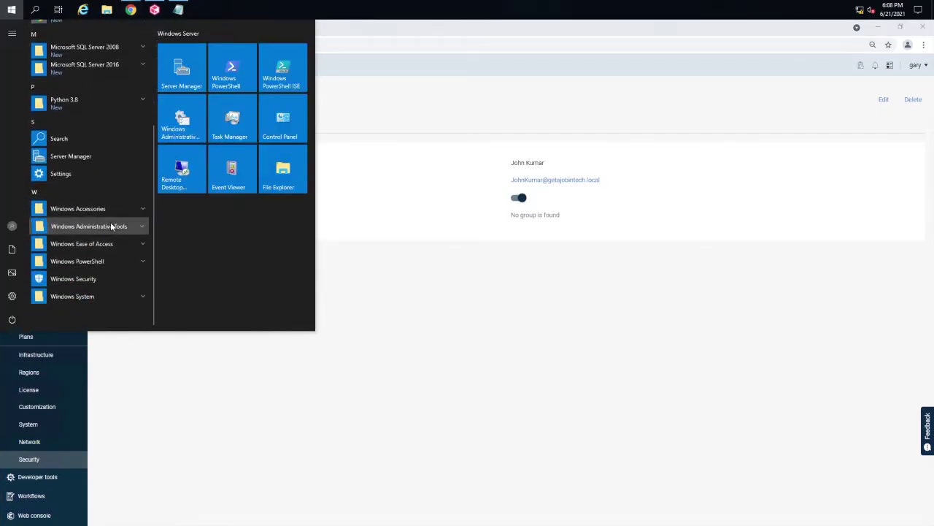
pyautogui.click(102, 228)
pyautogui.scroll(-2, 107, 219)
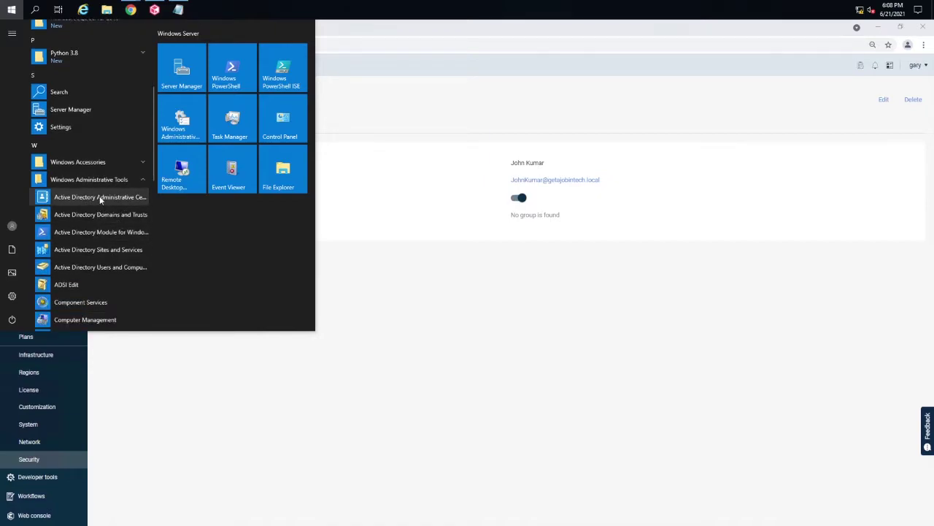
pyautogui.click(100, 267)
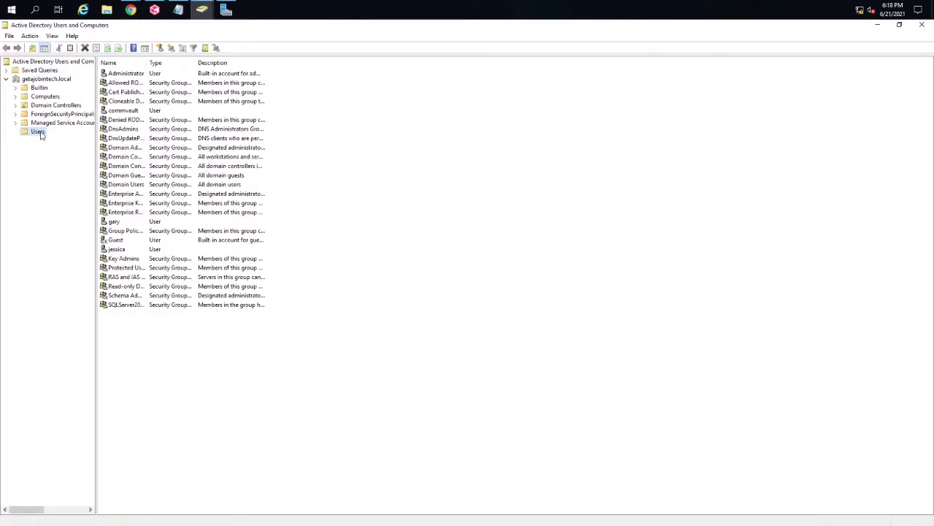
# Step: Create a new user in the Users container and enter a one-word logon name
pyautogui.rightClick(42, 134)
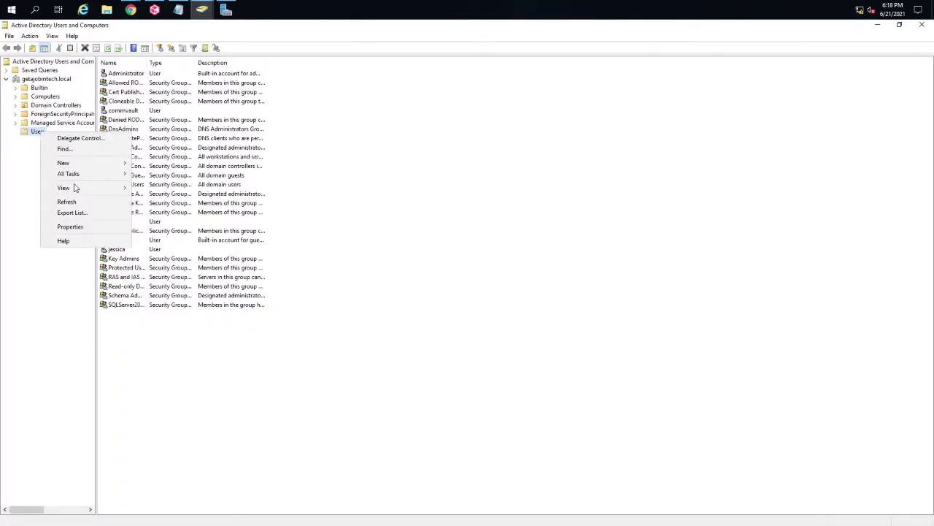
pyautogui.moveTo(75, 163)
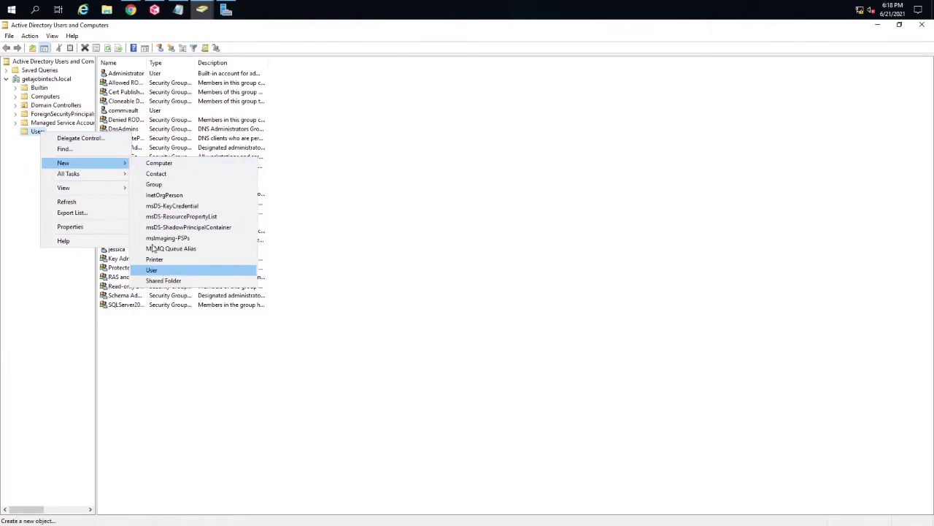
pyautogui.press('Return')
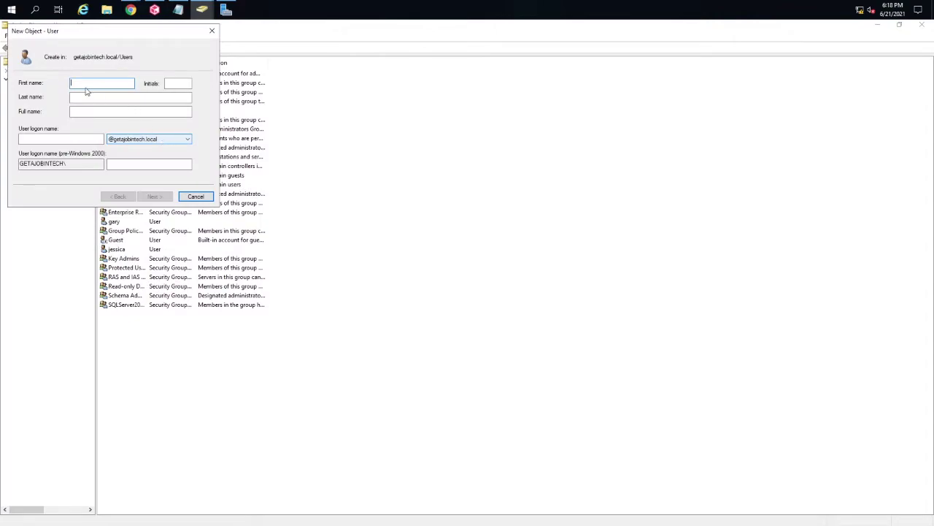
pyautogui.click(43, 139)
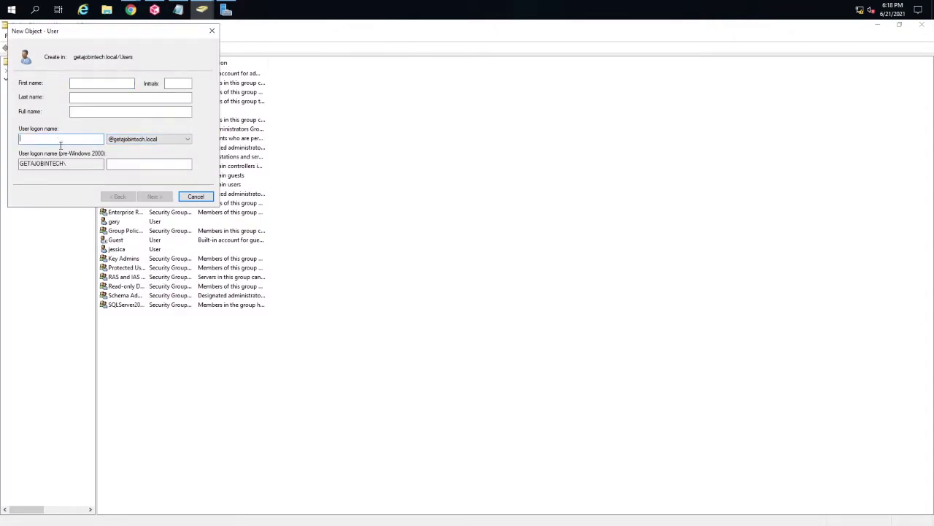
pyautogui.click(31, 138)
pyautogui.press('BackSpace')
# Step: Fill in the user's first and last names and continue to the password step
pyautogui.click(83, 84)
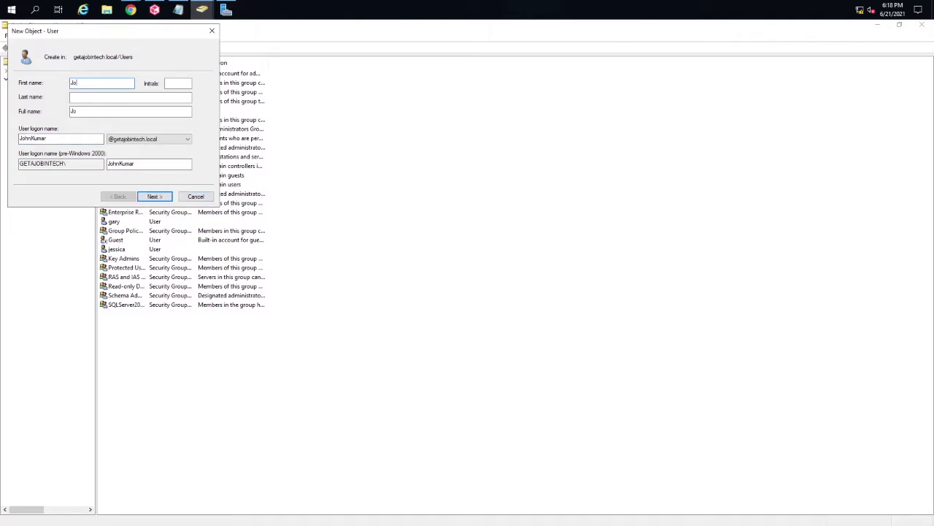
pyautogui.click(80, 96)
pyautogui.click(156, 198)
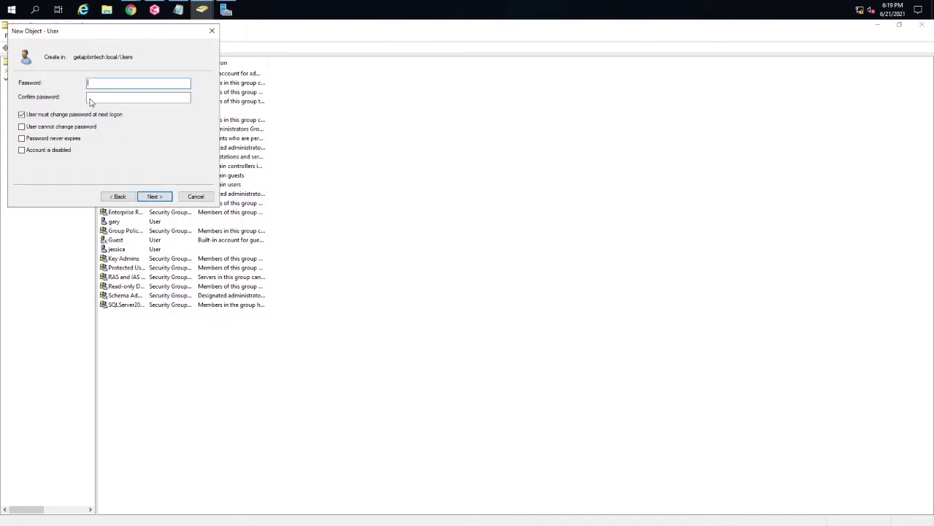
# Step: Clear change-at-next-logon, enter and confirm the password, set it never to expire, and finish
pyautogui.click(40, 116)
pyautogui.click(22, 138)
pyautogui.press('space')
pyautogui.click(100, 83)
pyautogui.write('••••••••••••••')
pyautogui.press('Tab')
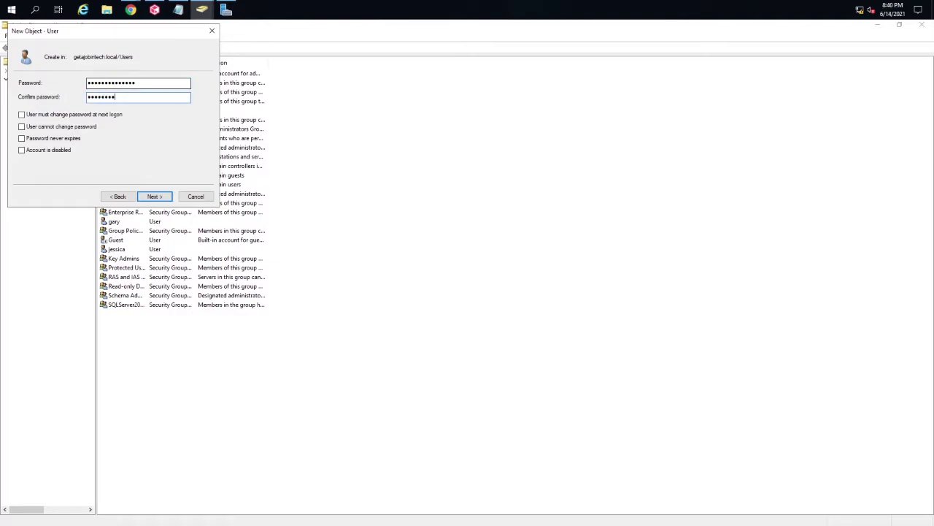
pyautogui.write('••••••••••••••')
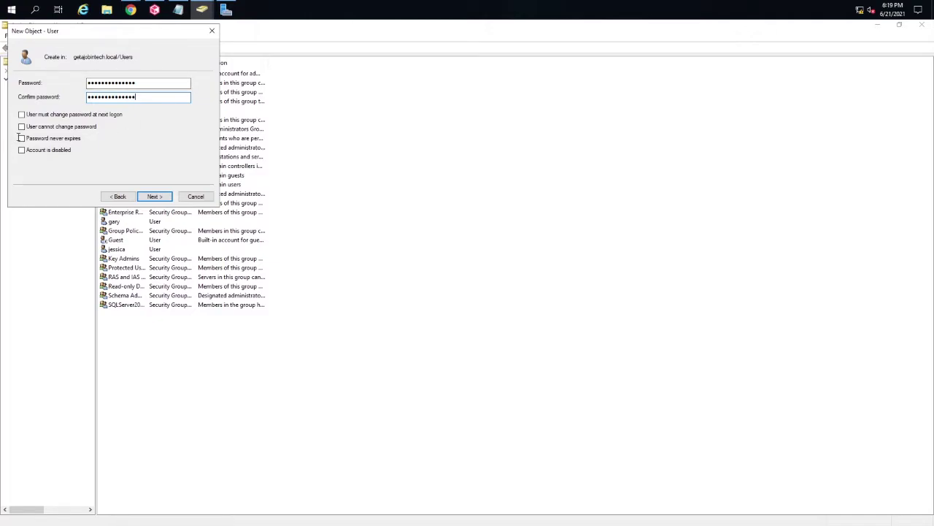
pyautogui.click(22, 140)
pyautogui.click(156, 197)
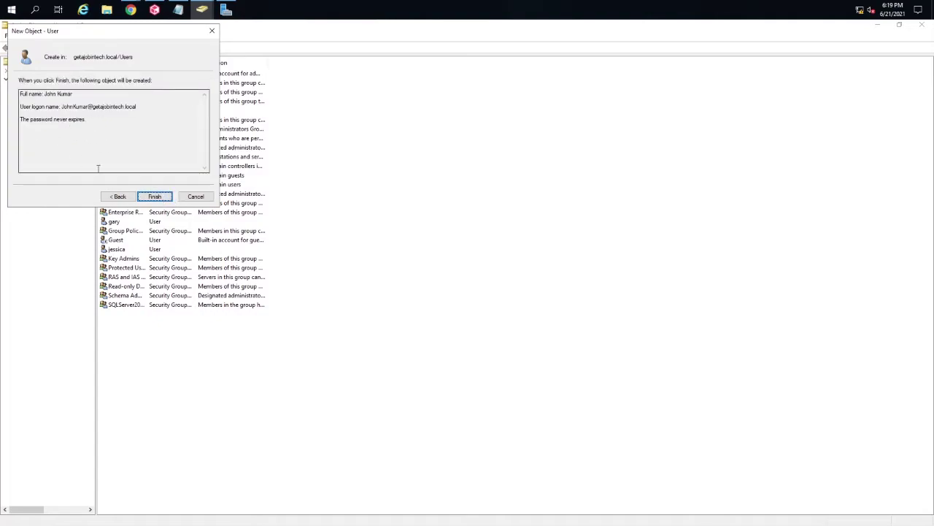
pyautogui.press('Return')
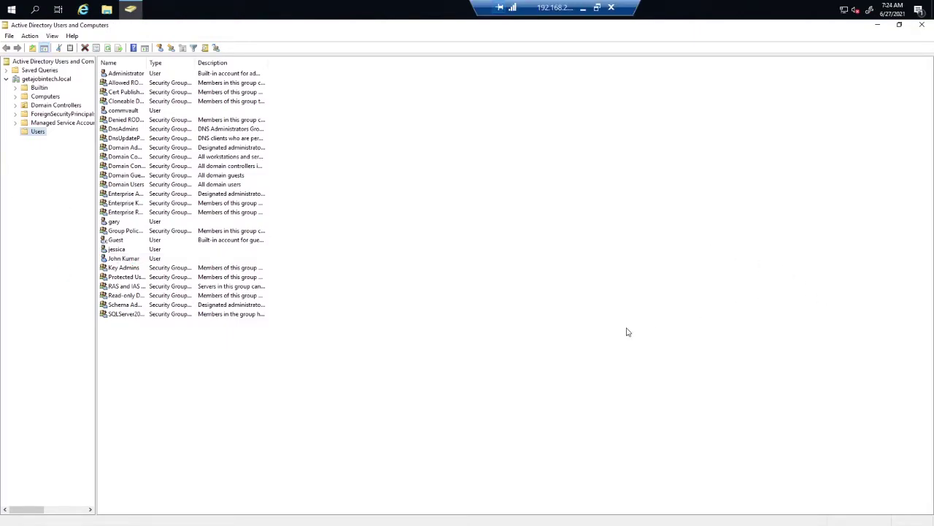
# Step: Open the new user's properties on the Member Of tab
pyautogui.click(625, 329)
pyautogui.click(128, 259)
pyautogui.rightClick(134, 262)
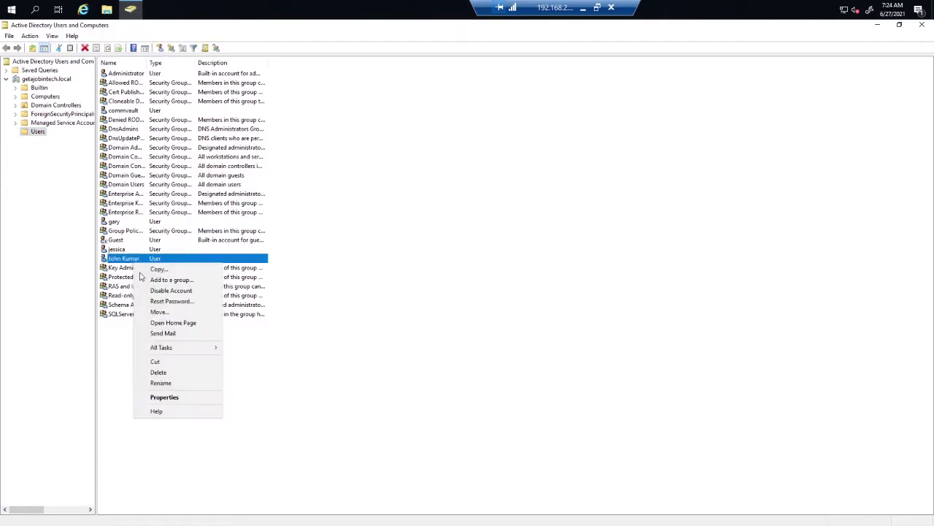
pyautogui.click(177, 397)
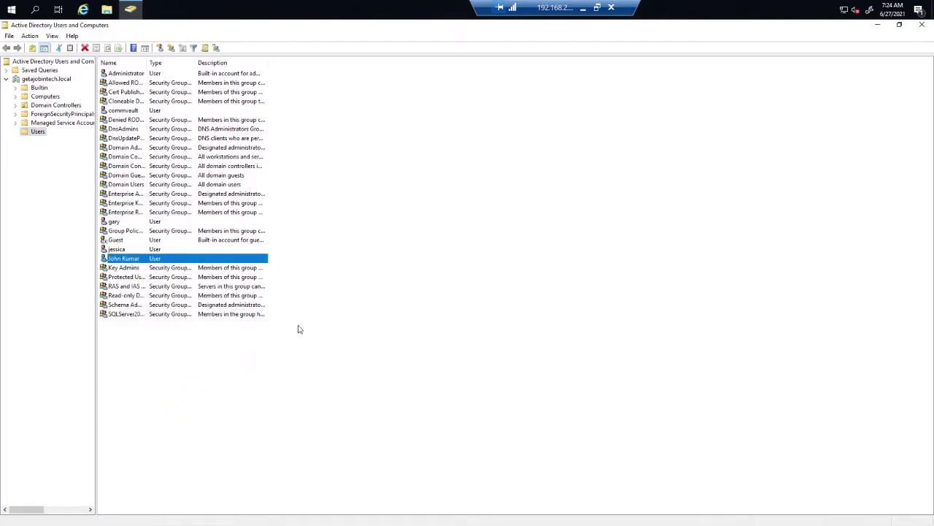
pyautogui.moveTo(422, 148); pyautogui.dragTo(327, 94)
pyautogui.click(303, 111)
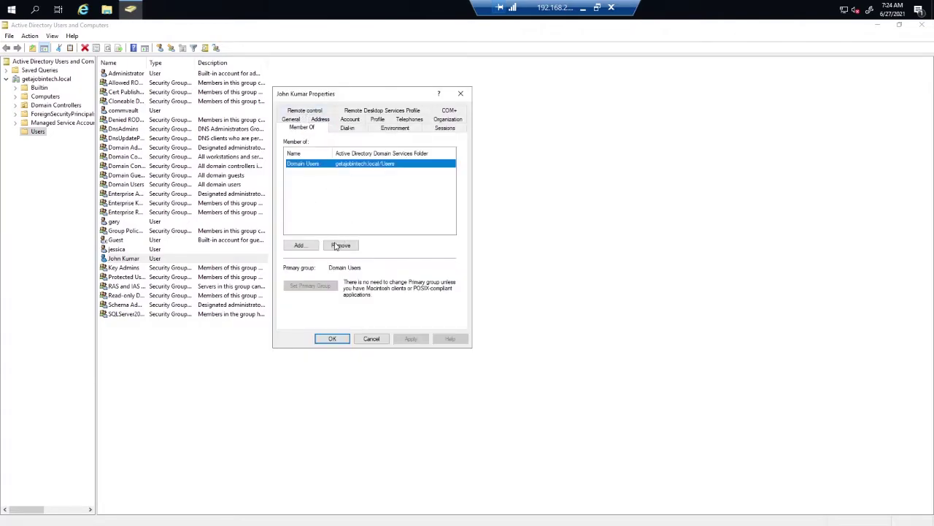
# Step: Search groups matching 'domain' and pick Domain Admins, then cancel the group selection
pyautogui.click(297, 244)
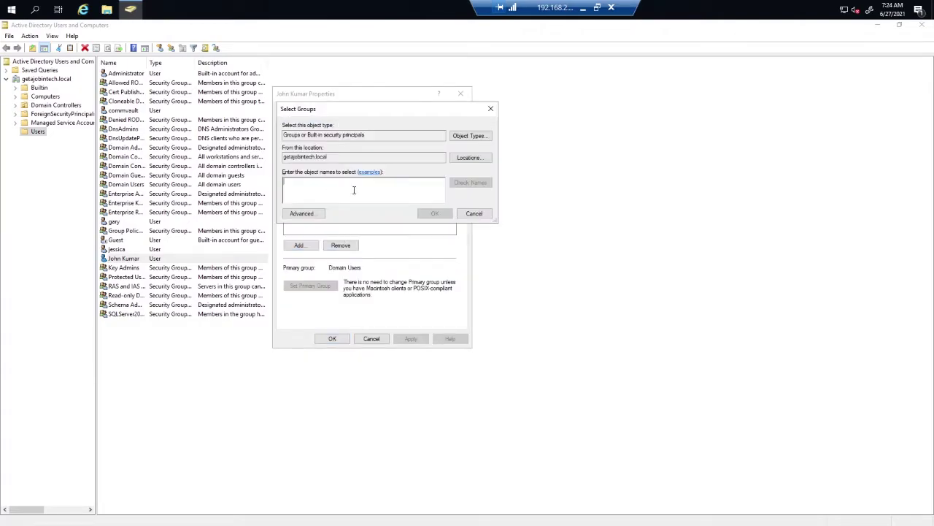
pyautogui.write('admin')
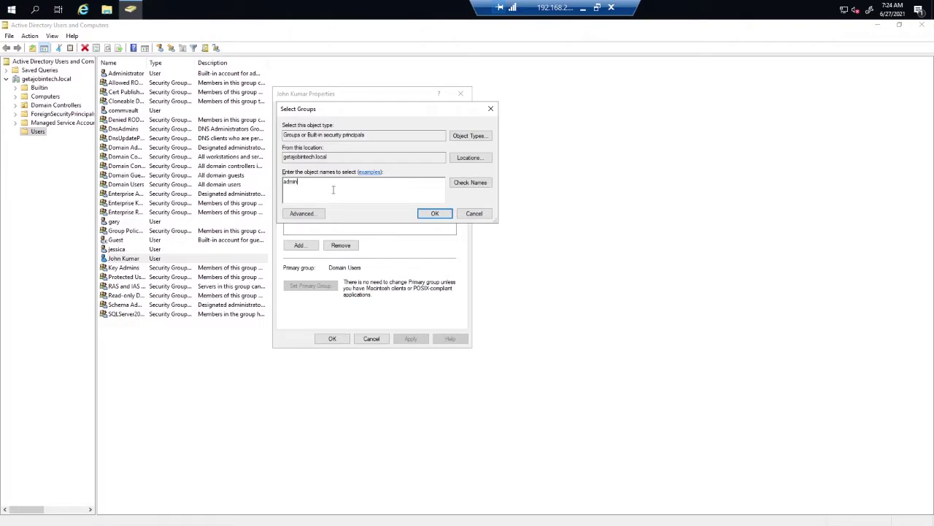
pyautogui.hotkey('ctrl', 'a')
pyautogui.write('domain')
pyautogui.click(470, 182)
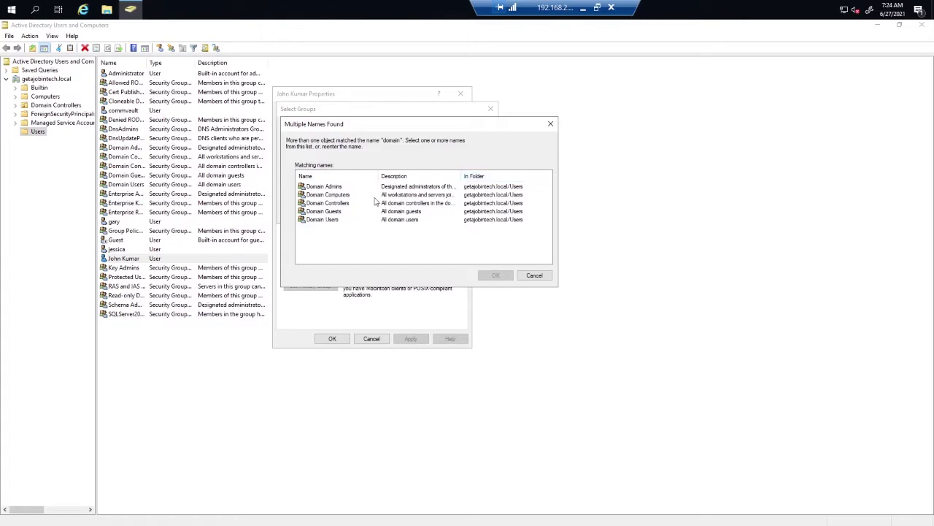
pyautogui.click(331, 188)
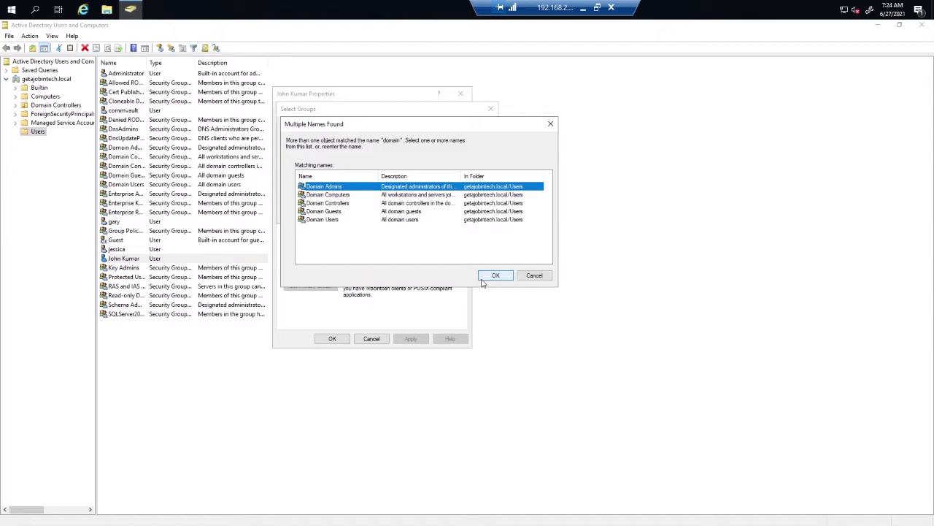
pyautogui.click(534, 277)
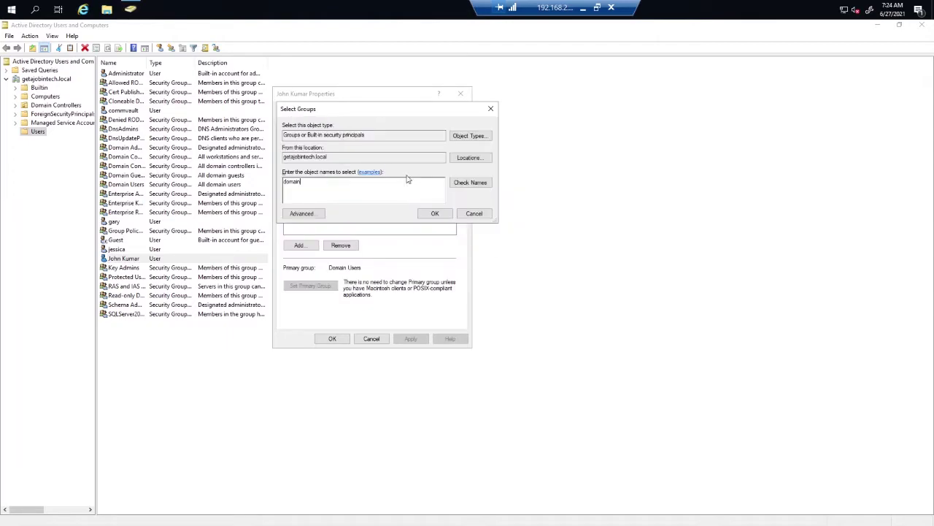
pyautogui.click(491, 109)
pyautogui.click(313, 165)
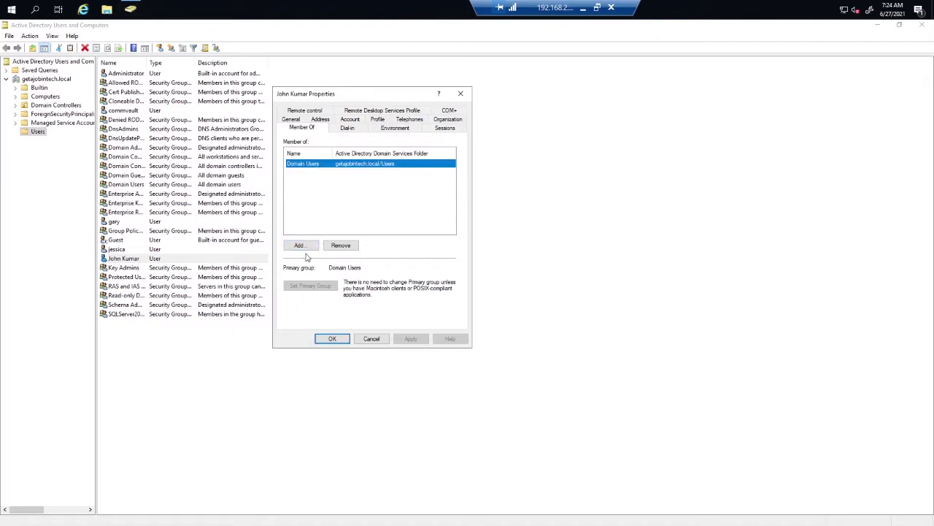
# Step: Add Domain Admins to the user's groups and apply the membership
pyautogui.click(300, 246)
pyautogui.write('d')
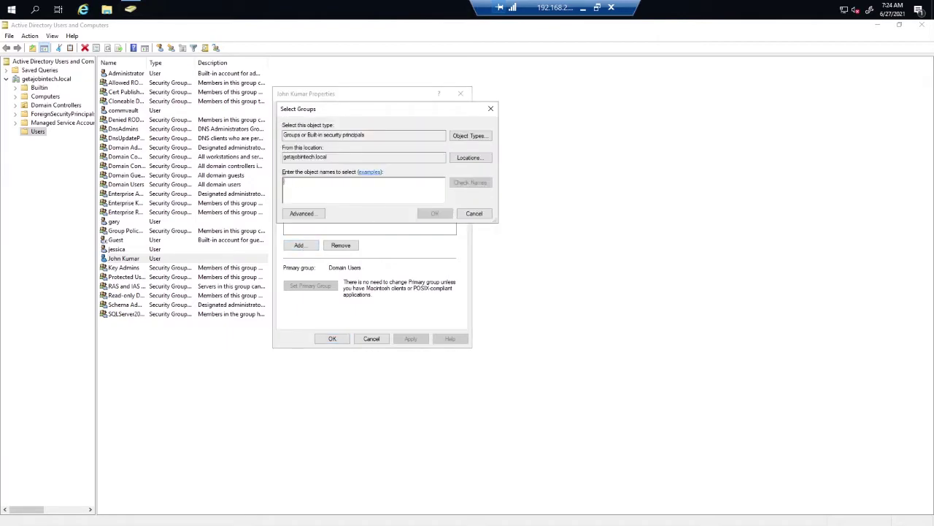
pyautogui.write('omain')
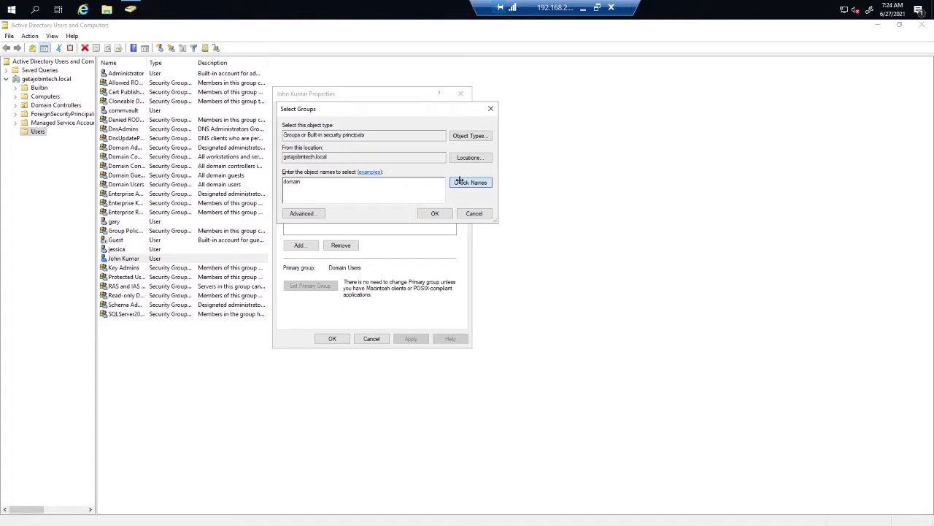
pyautogui.click(467, 182)
pyautogui.click(337, 188)
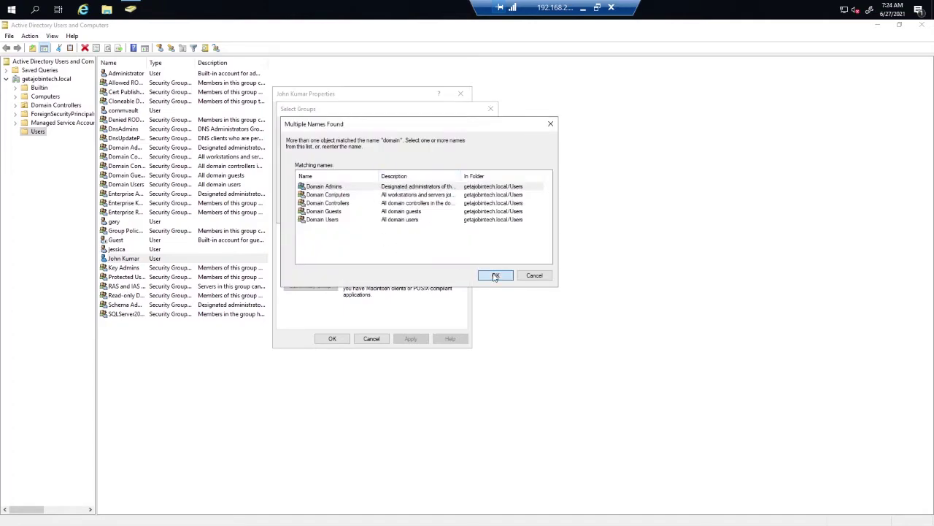
pyautogui.click(494, 275)
pyautogui.click(438, 215)
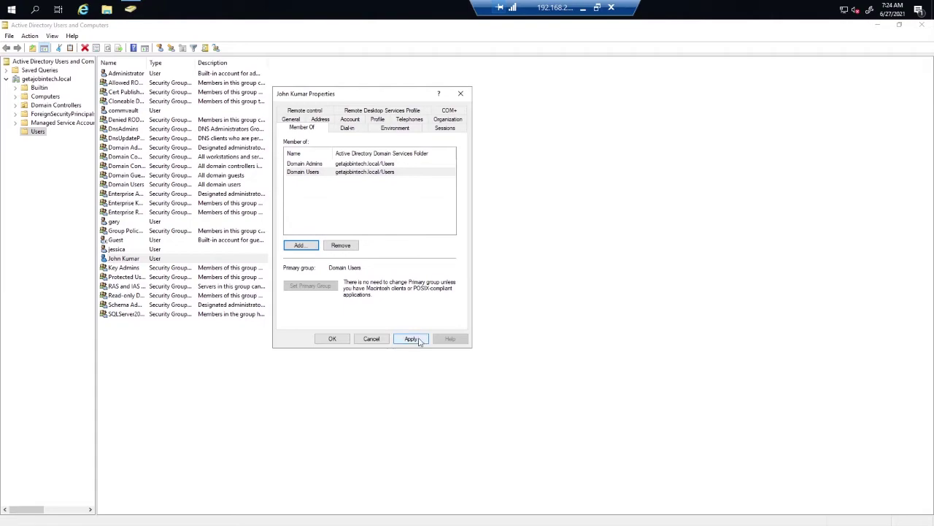
pyautogui.click(411, 338)
pyautogui.click(332, 339)
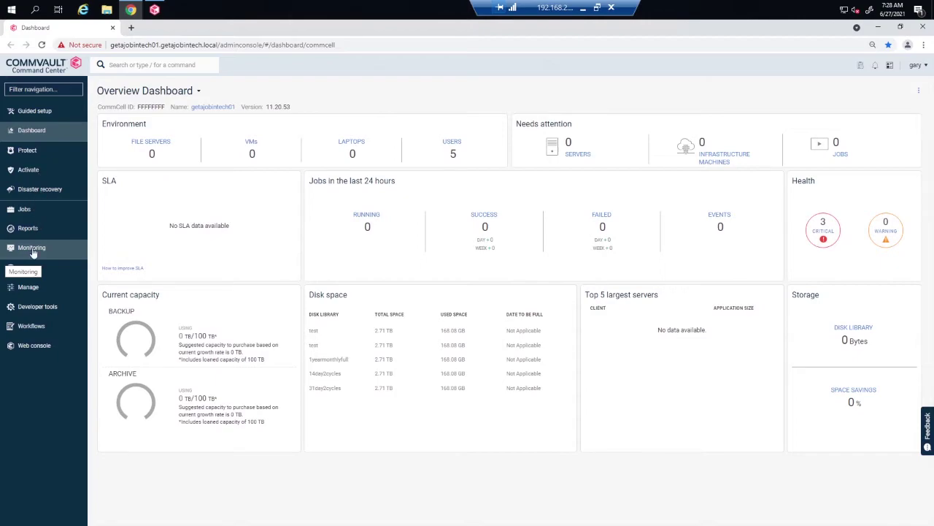
# Step: Open the getajobintech identity server under Security > Identity servers and list its users
pyautogui.click(31, 288)
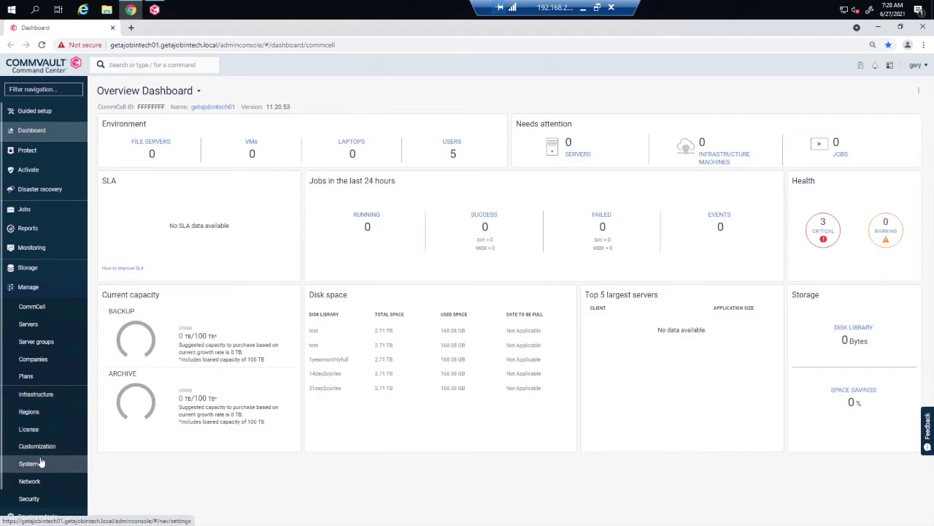
pyautogui.click(52, 491)
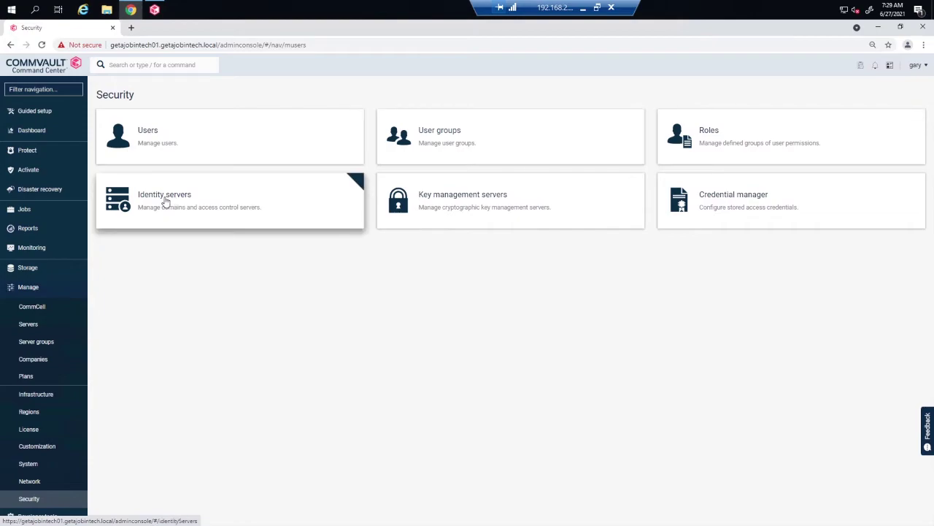
pyautogui.click(319, 215)
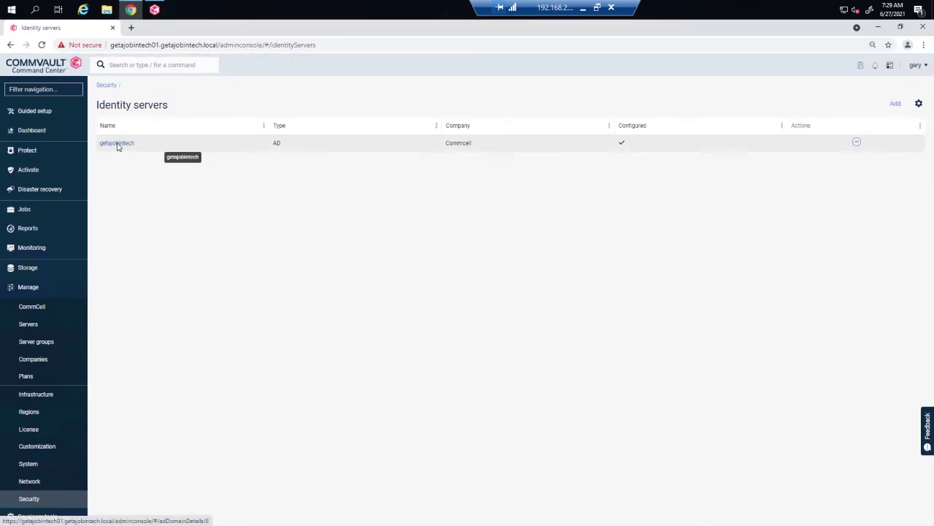
pyautogui.click(118, 143)
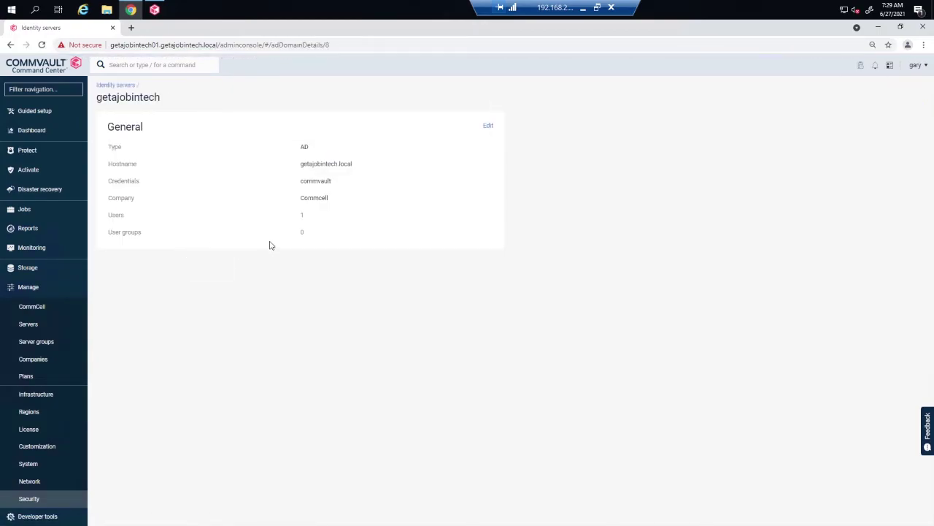
pyautogui.click(302, 216)
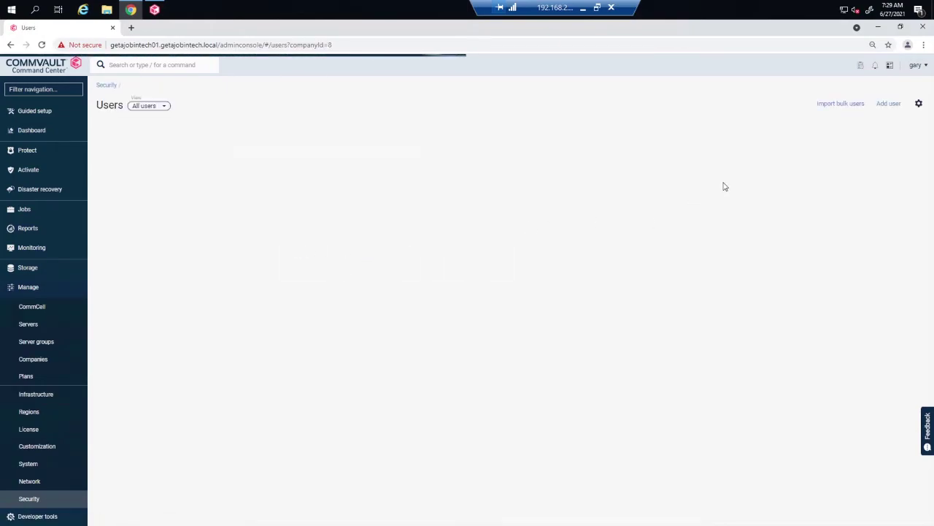
pyautogui.click(881, 106)
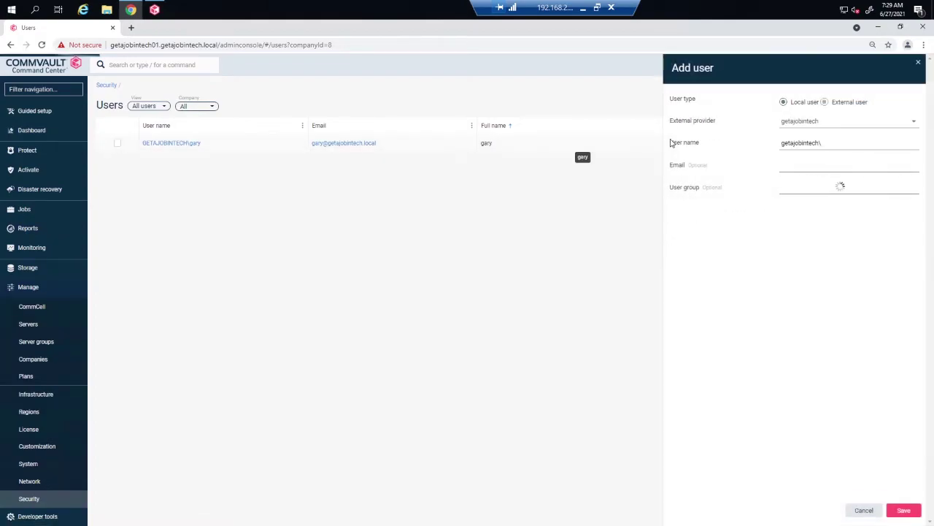
pyautogui.moveTo(834, 143); pyautogui.dragTo(714, 139)
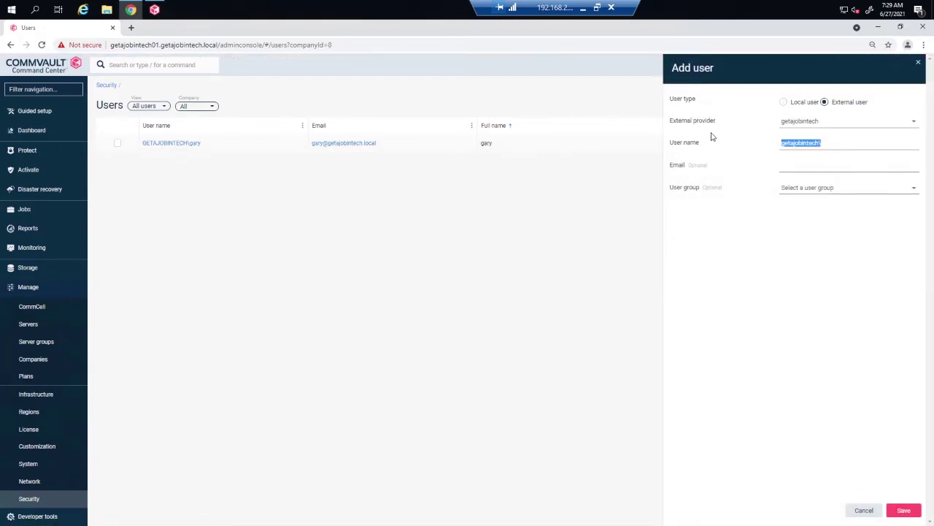
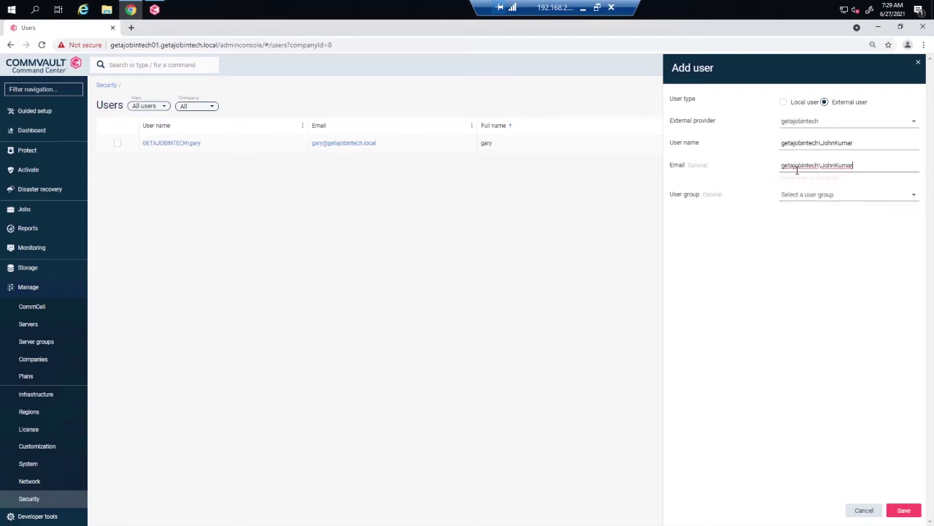
pyautogui.moveTo(820, 165); pyautogui.dragTo(726, 161)
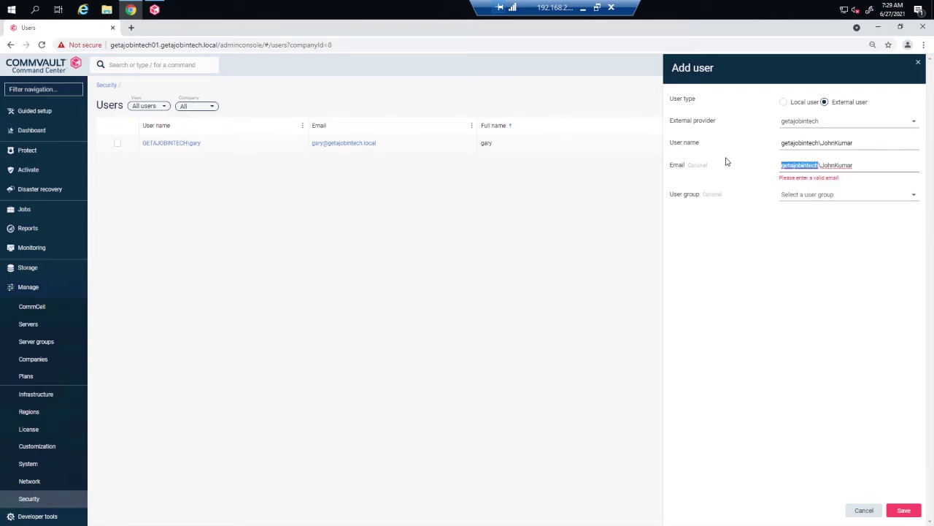
pyautogui.press('Delete')
pyautogui.press('Delete')
pyautogui.click(841, 167)
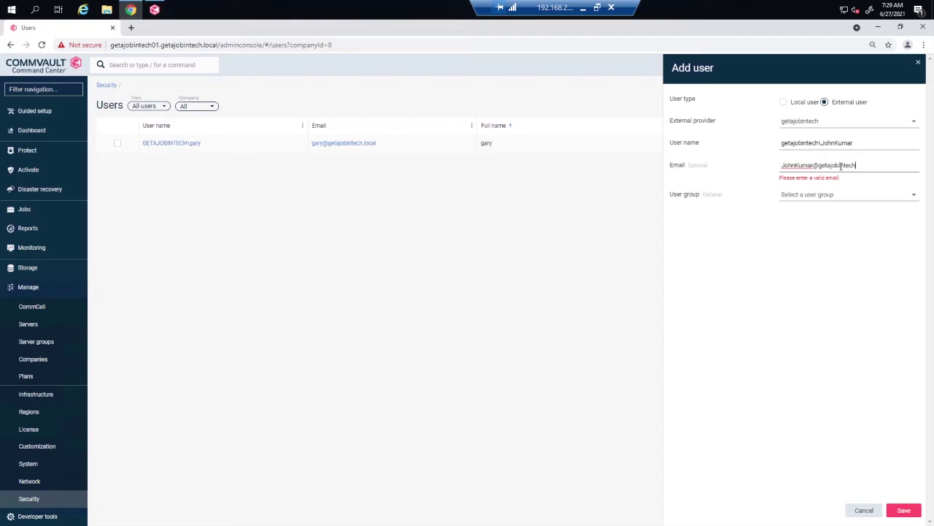
pyautogui.write('@getajobintech.local')
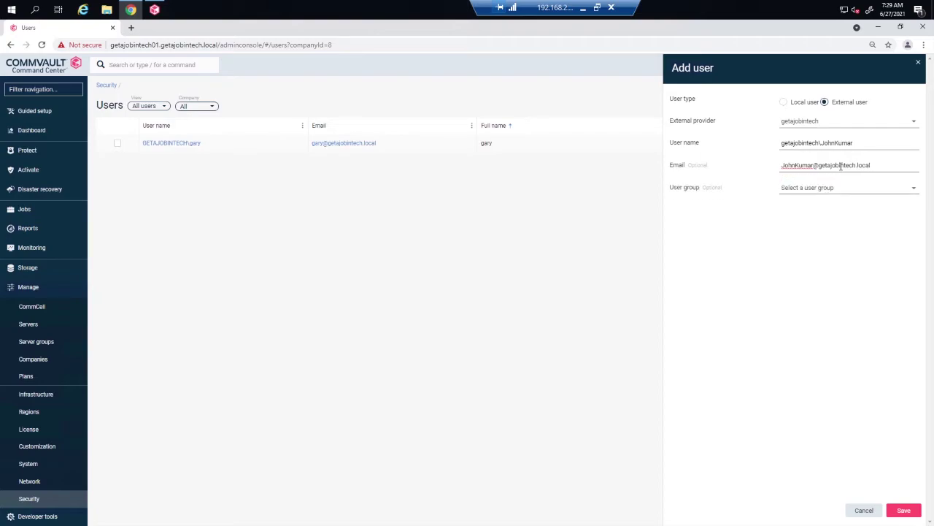
# Step: Assign the master user group and save the external user
pyautogui.click(841, 195)
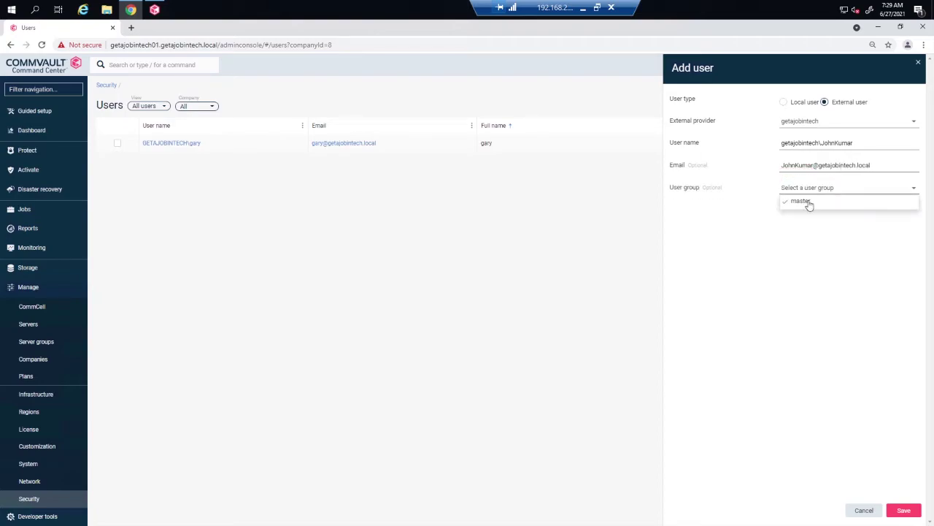
pyautogui.click(809, 204)
pyautogui.click(757, 257)
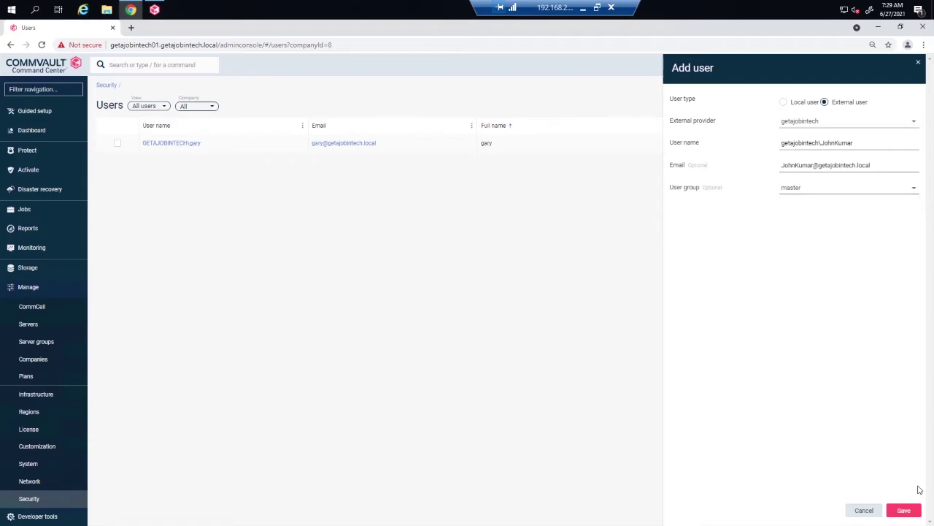
pyautogui.click(905, 511)
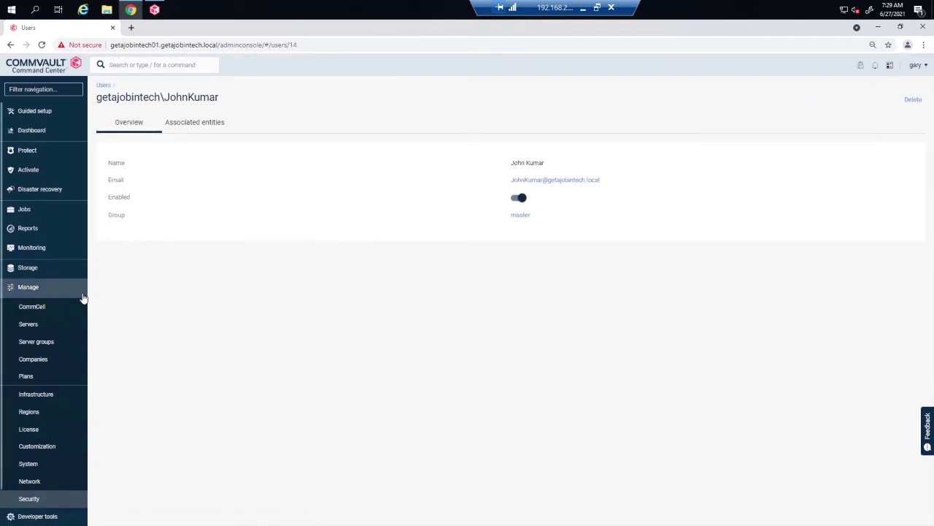
# Step: Reopen the getajobintech identity server from Security > Identity servers and list its users
pyautogui.click(33, 288)
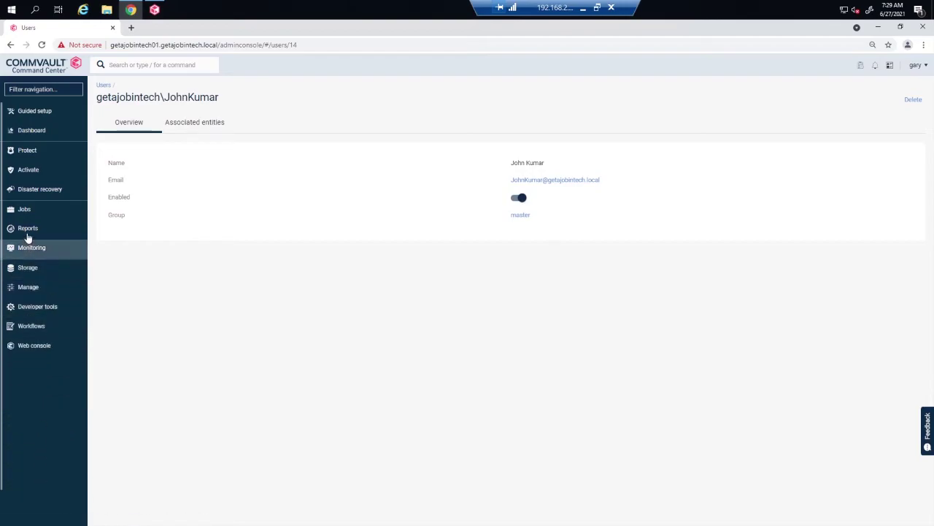
pyautogui.click(28, 286)
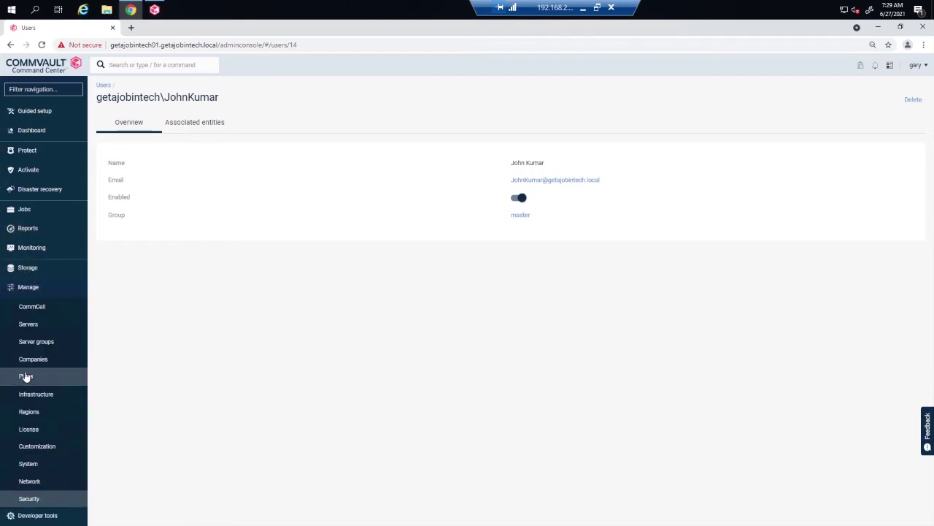
pyautogui.click(29, 499)
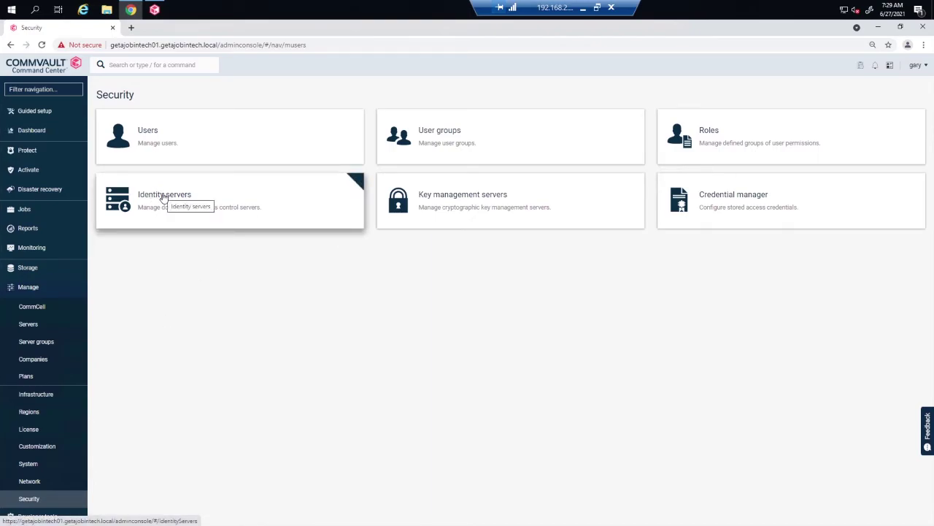
pyautogui.click(164, 195)
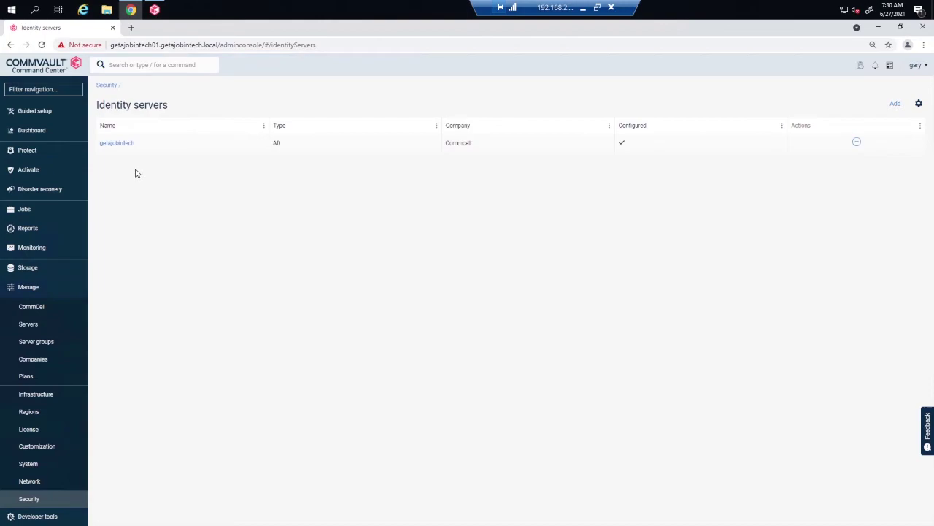
pyautogui.click(117, 145)
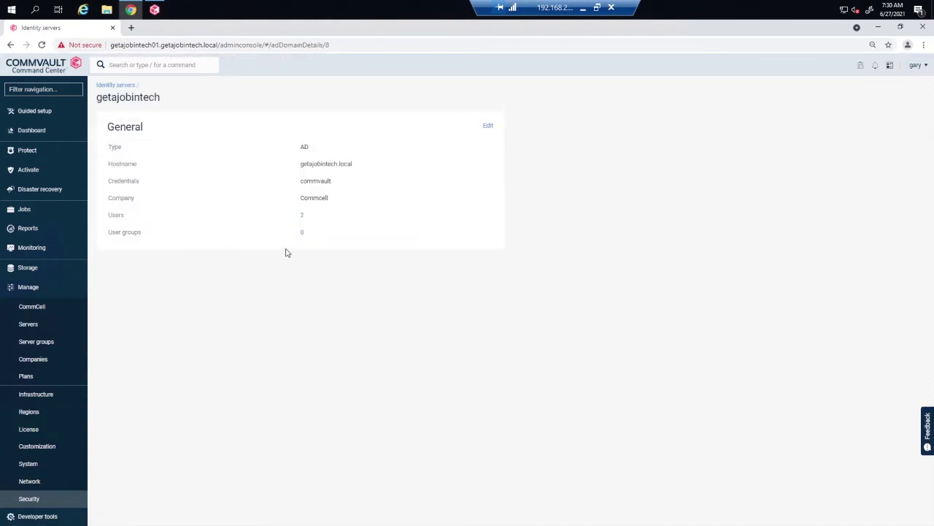
pyautogui.click(302, 216)
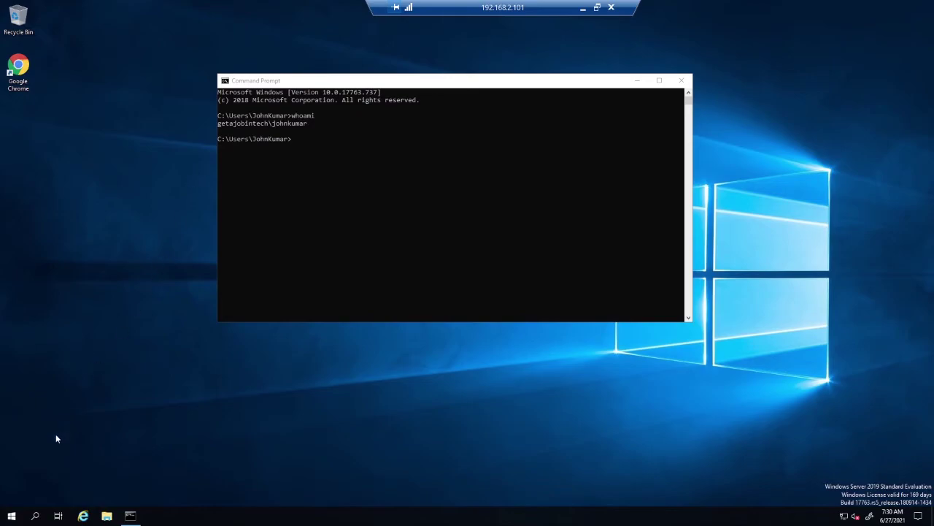
# Step: Launch Commvault CommCell Console from the Start menu's Commvault folder
pyautogui.click(12, 515)
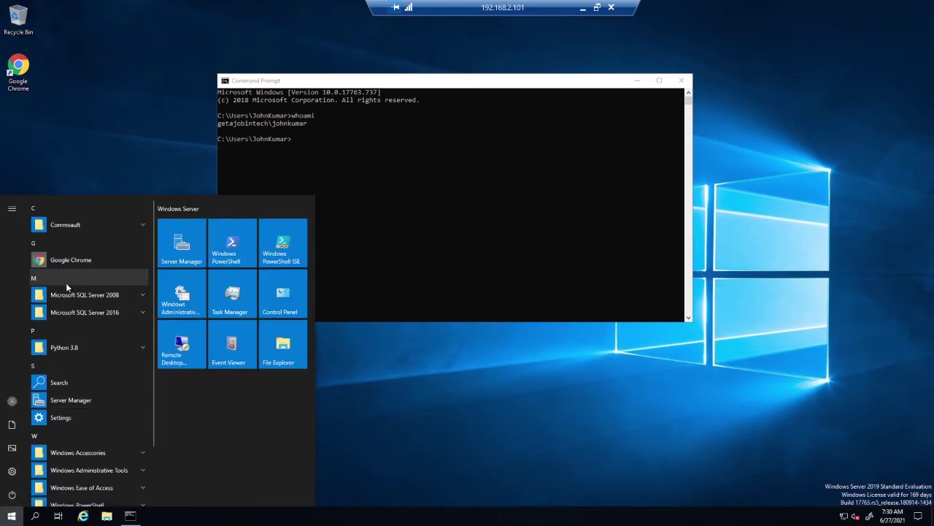
pyautogui.click(81, 224)
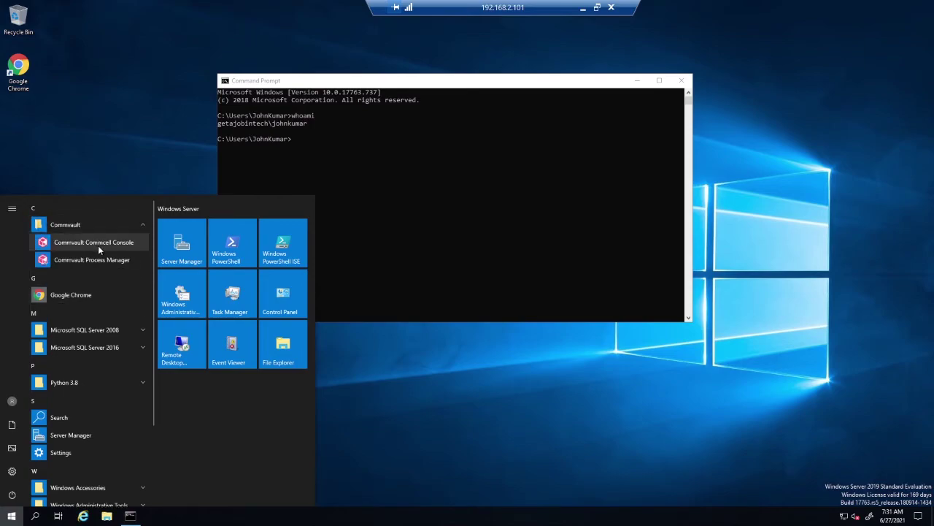
pyautogui.click(99, 241)
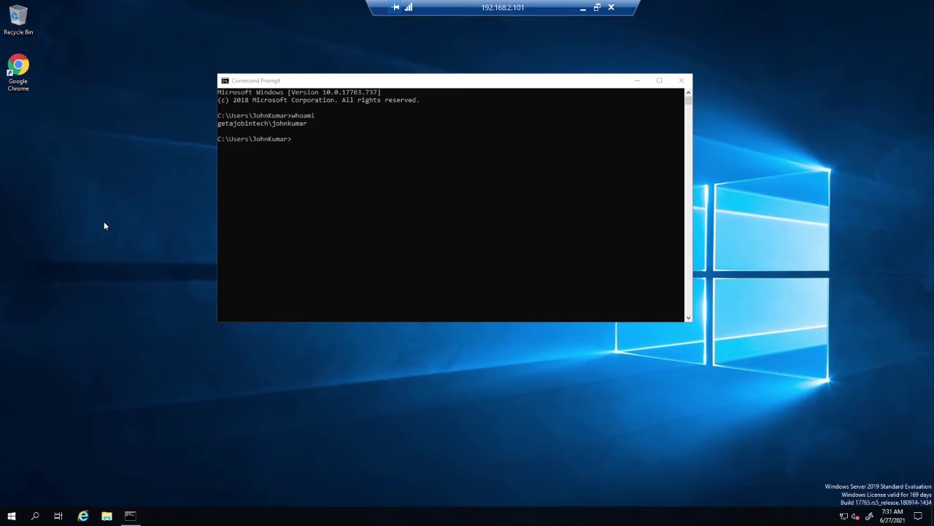
pyautogui.click(632, 84)
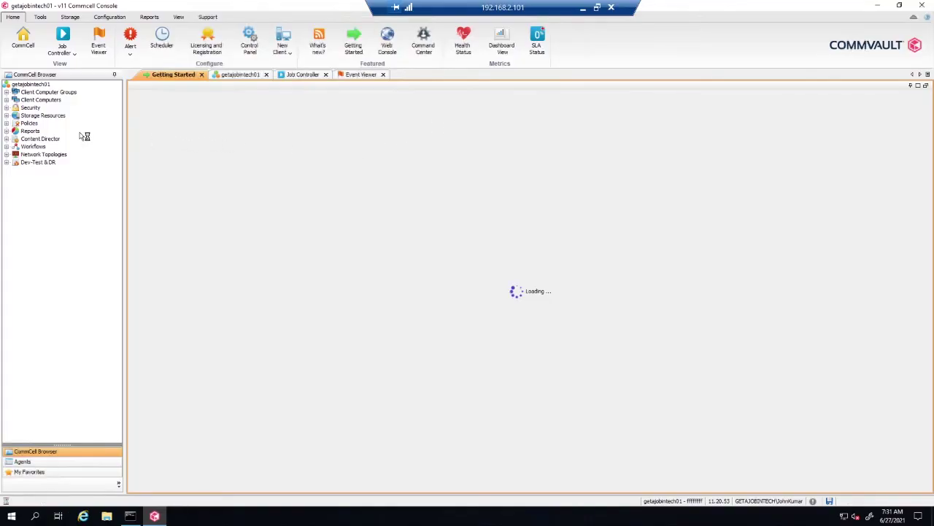
# Step: List the CommCell users to confirm the domain user's 7:31:12 AM logon, and launch Google Chrome
pyautogui.click(7, 109)
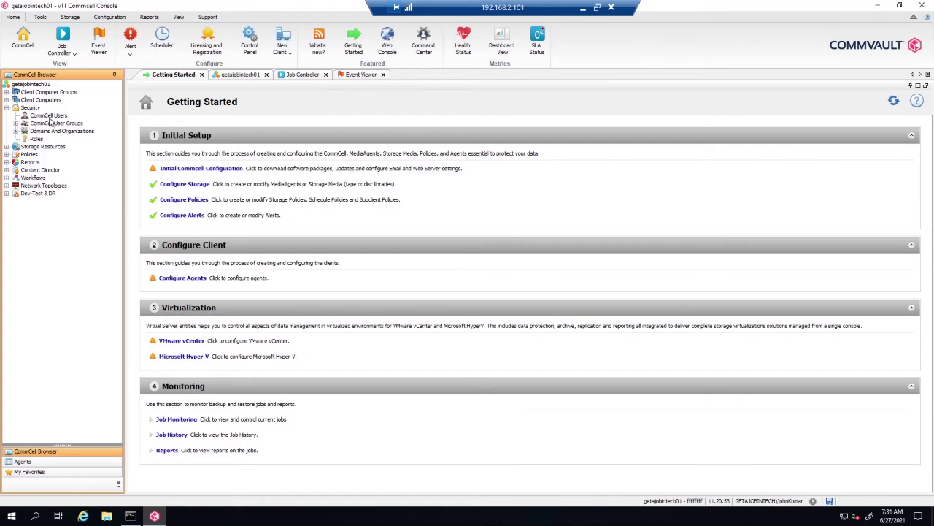
pyautogui.click(50, 117)
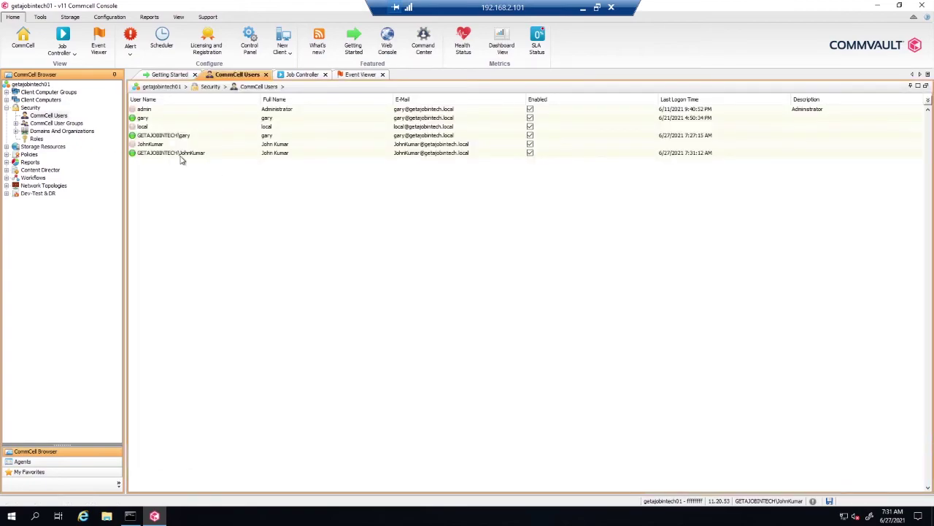
pyautogui.click(12, 515)
pyautogui.click(89, 263)
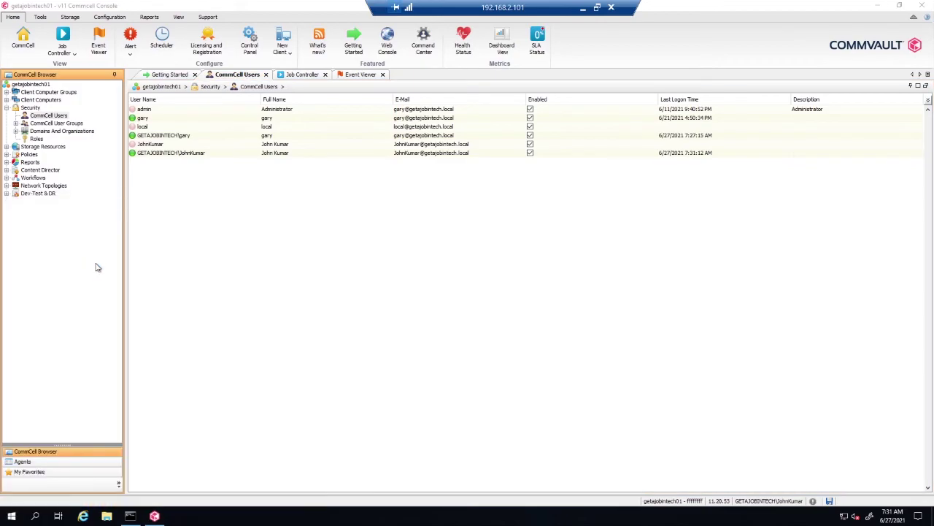
pyautogui.click(632, 54)
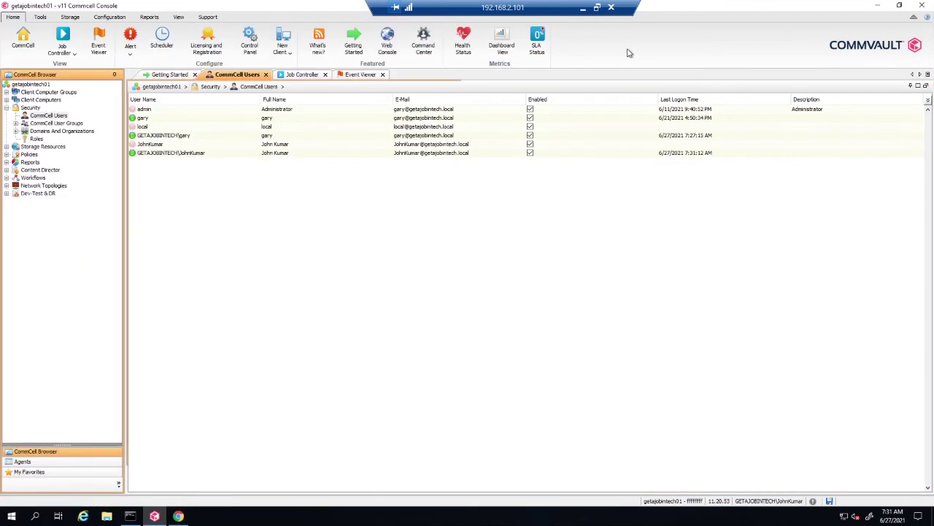
pyautogui.click(428, 38)
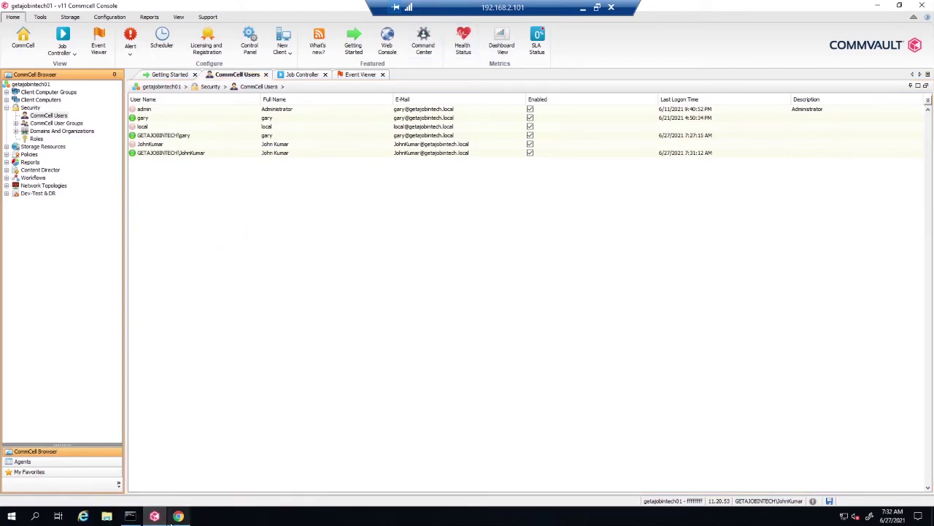
pyautogui.moveTo(188, 517)
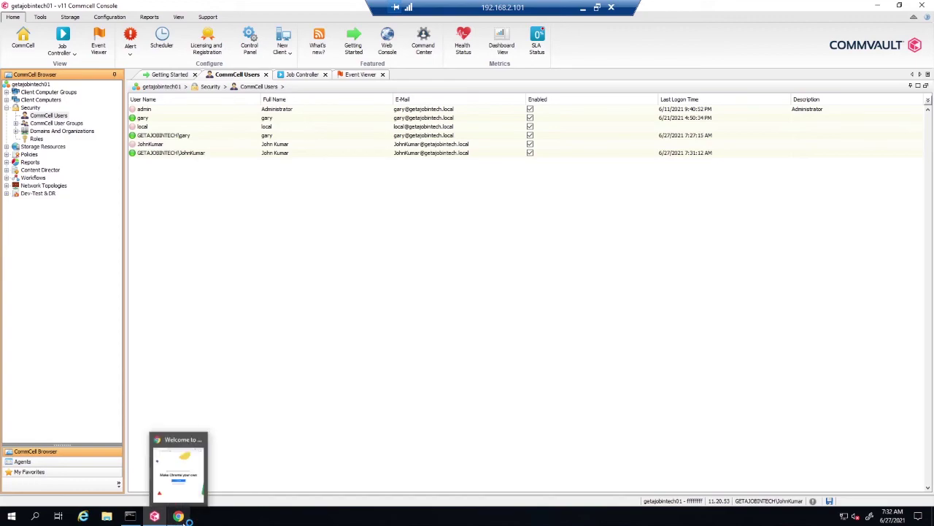
# Step: Open Command Center in Chrome, proceed past the certificate warning, and close the stray help tab
pyautogui.click(425, 47)
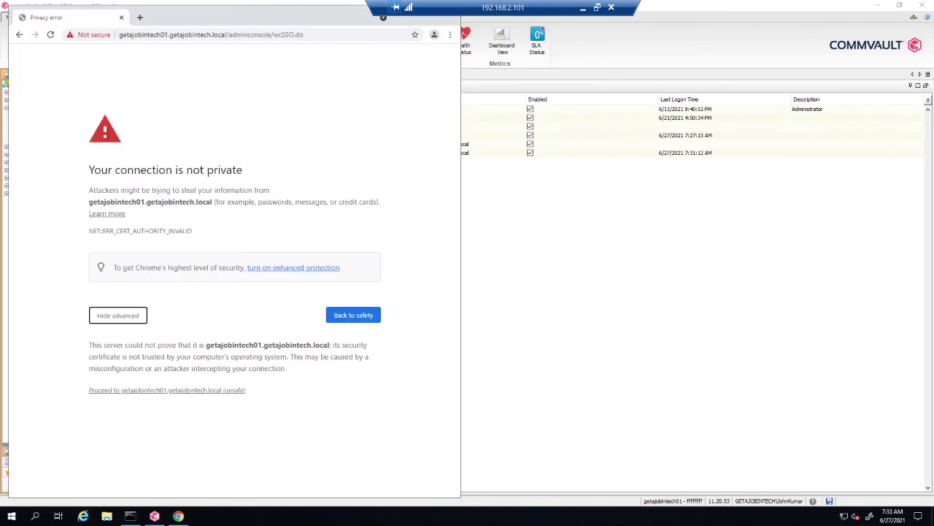
pyautogui.click(141, 391)
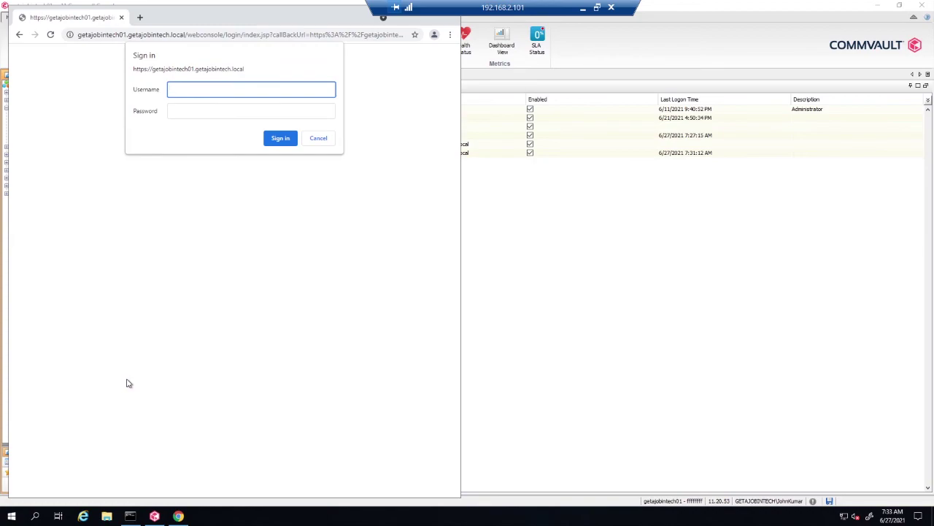
pyautogui.press('F1')
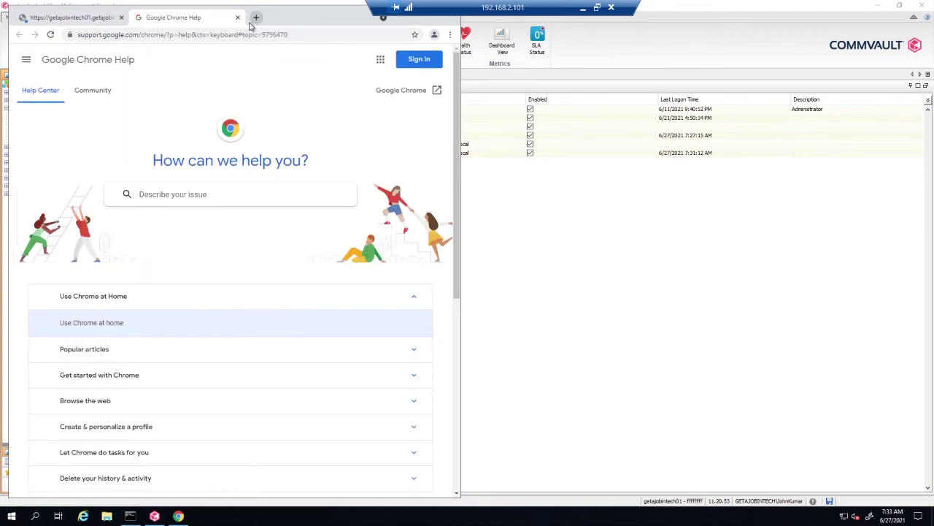
pyautogui.click(238, 17)
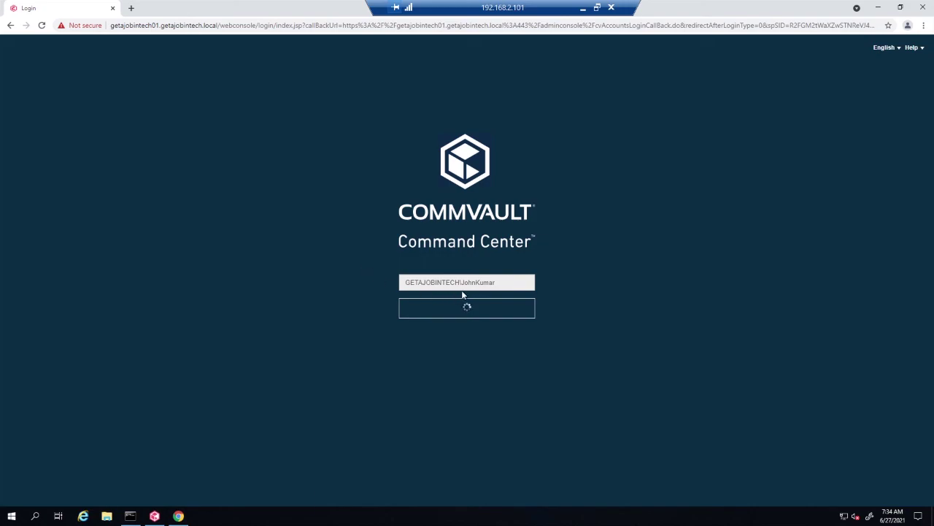
# Step: Continue with the prefilled domain user name and log in to Command Center
pyautogui.click(436, 308)
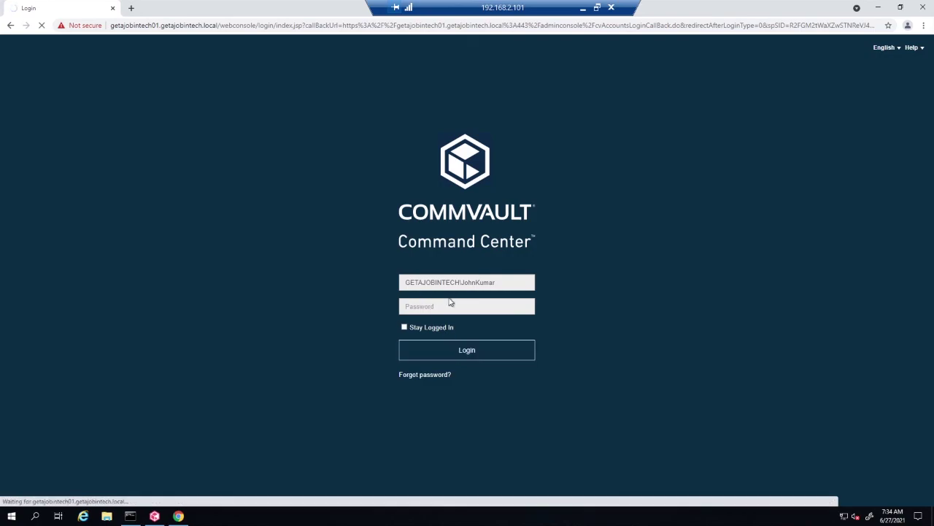
pyautogui.click(447, 351)
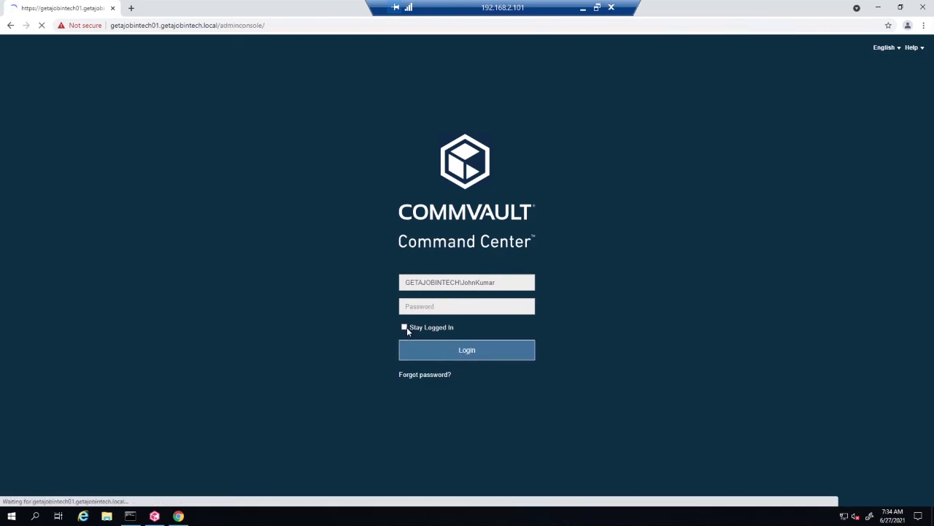